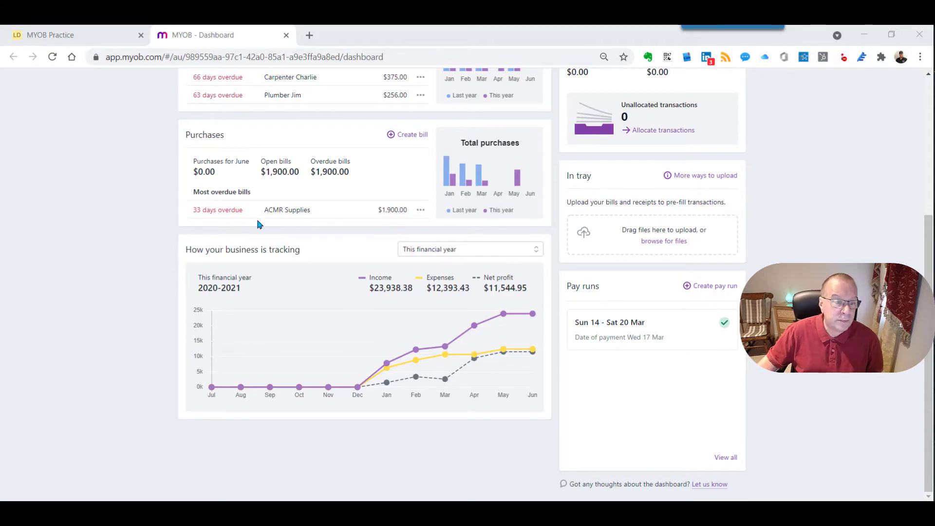
View the business tracking chart for the last financial year and switch it back to this financial year
scroll(132, 248, up, 10)
scroll(129, 246, down, 10)
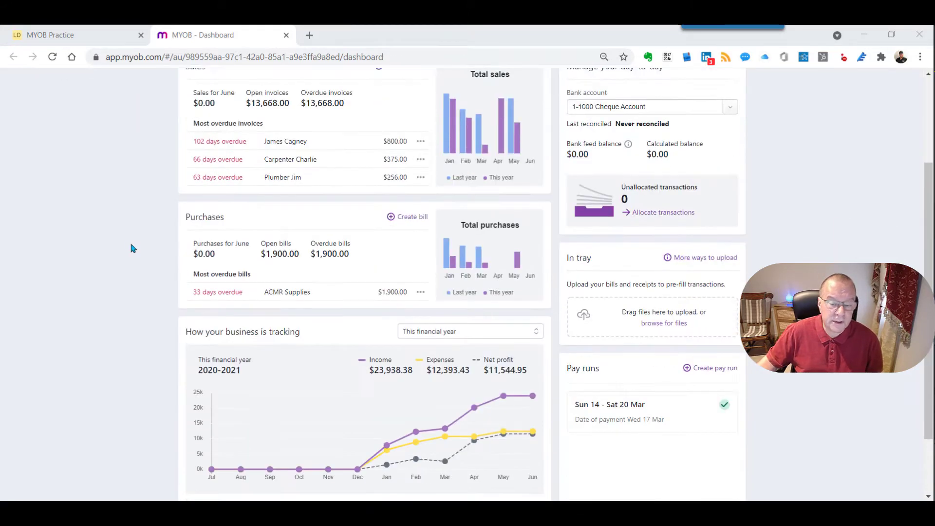
click(537, 250)
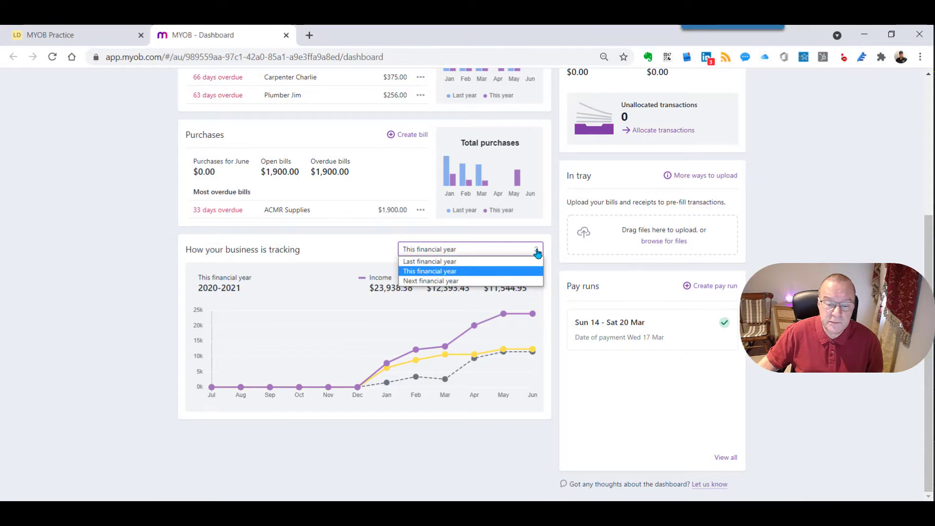
click(473, 262)
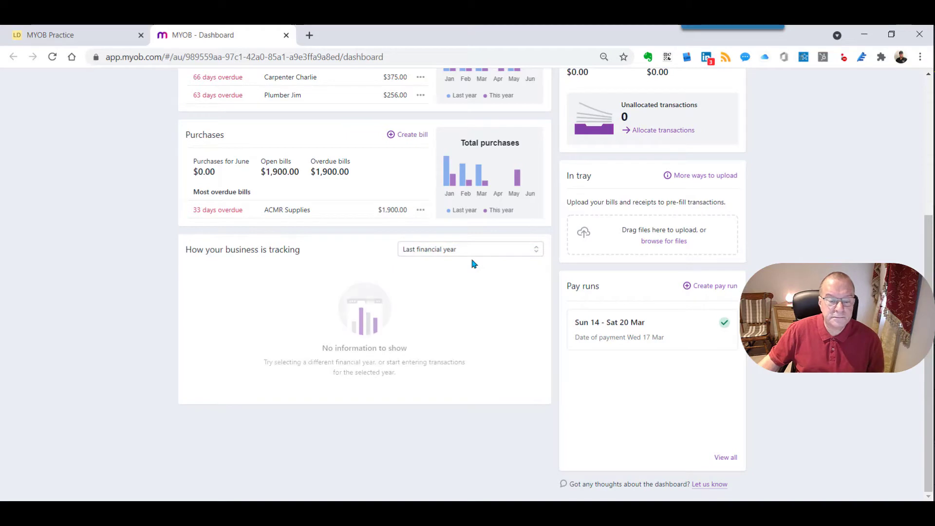
click(511, 249)
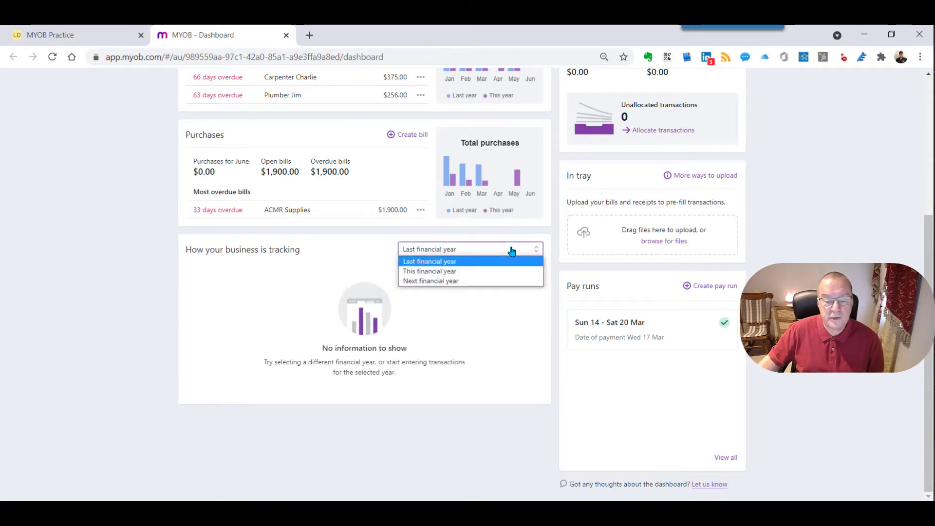
click(488, 272)
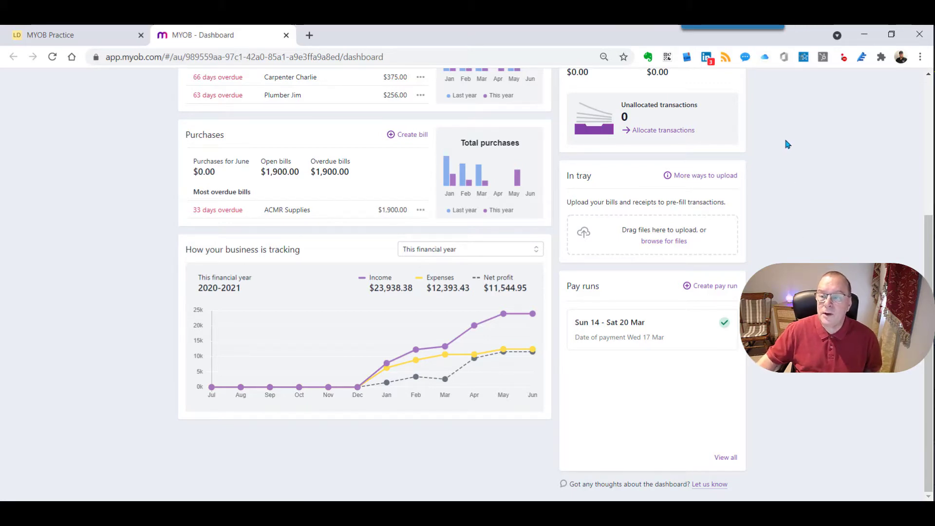
mouse_move(725, 28)
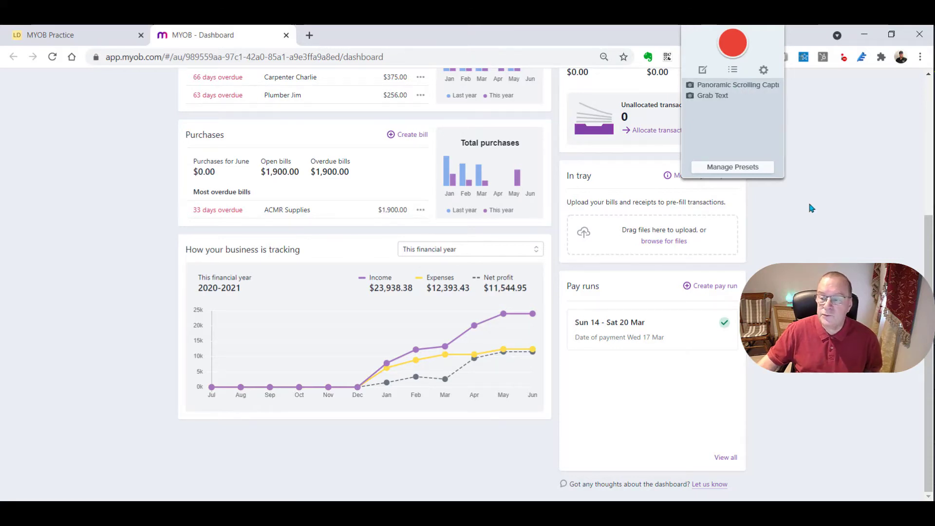
scroll(809, 204, up, 5)
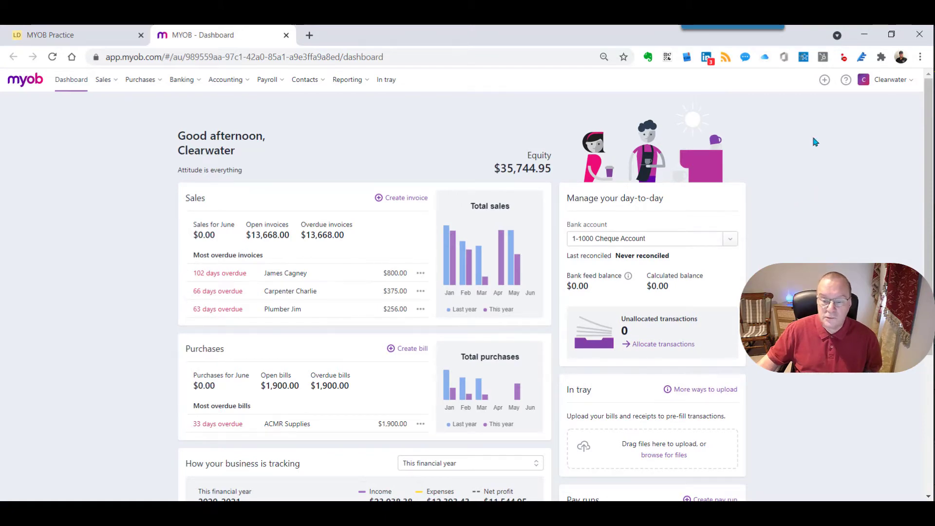
scroll(812, 144, down, 5)
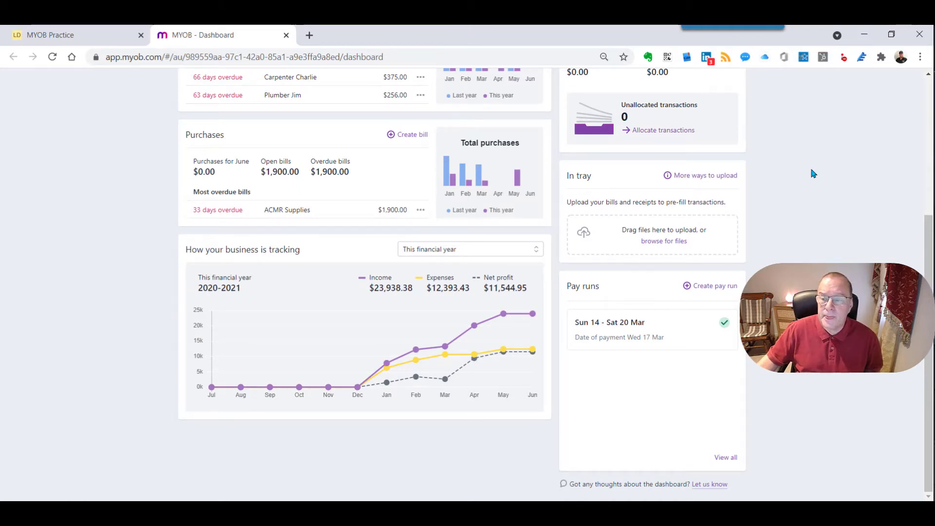
scroll(812, 169, up, 5)
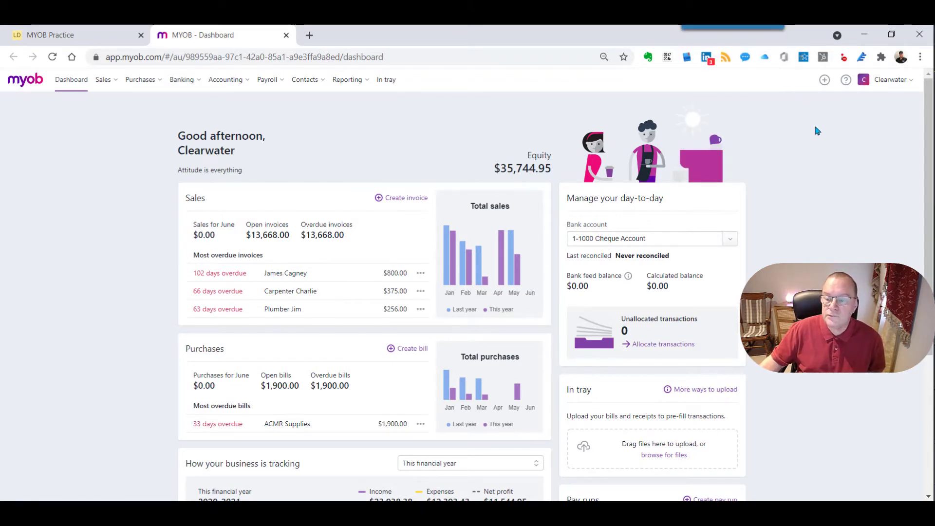
Capture an image of the "How your business is tracking" chart, about 763 x 371 px, into Snagit Editor
scroll(817, 130, down, 4)
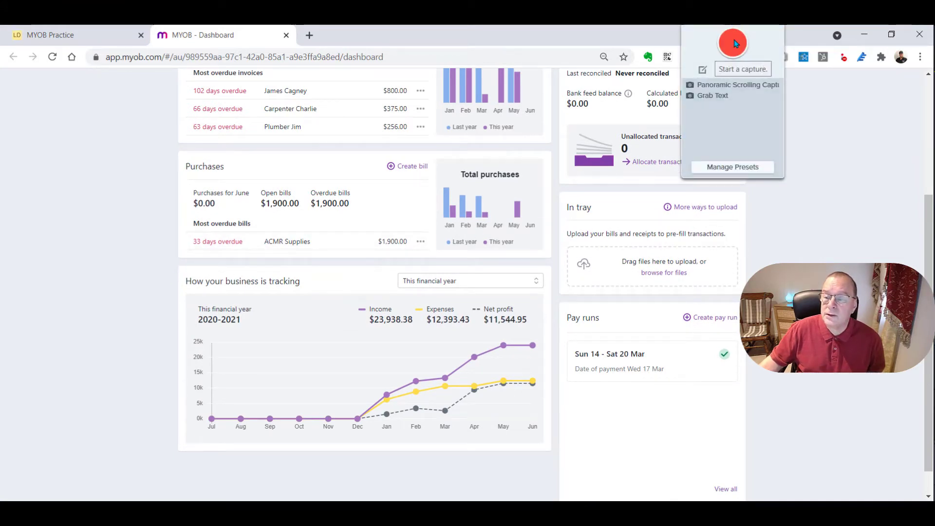
click(735, 43)
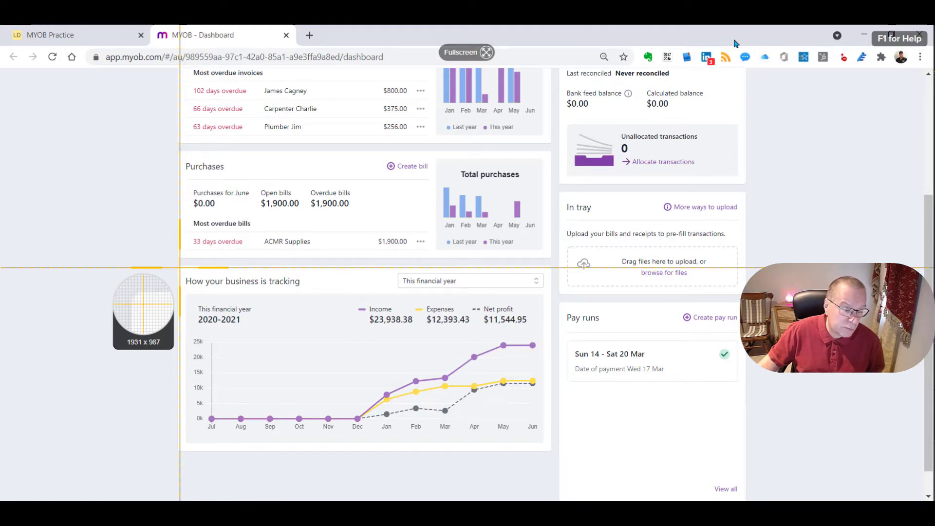
drag(179, 268, 551, 448)
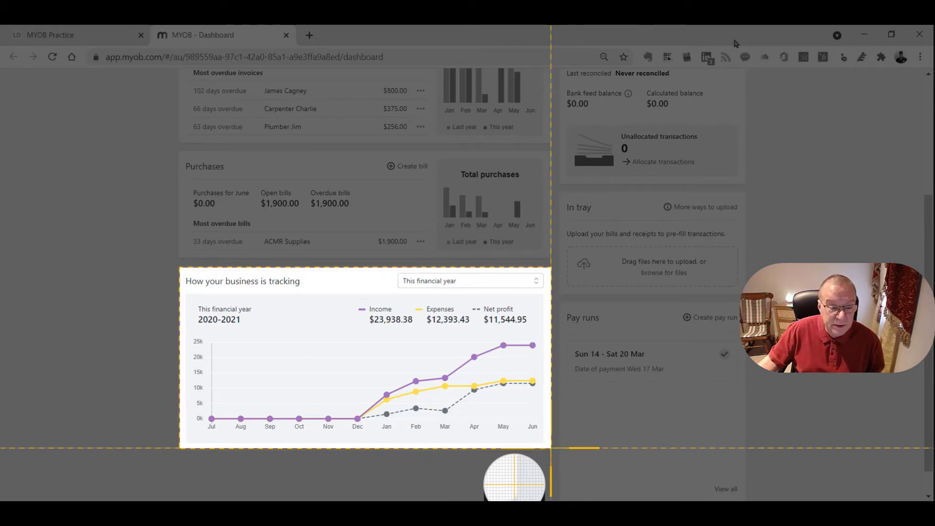
drag(551, 448, 549, 448)
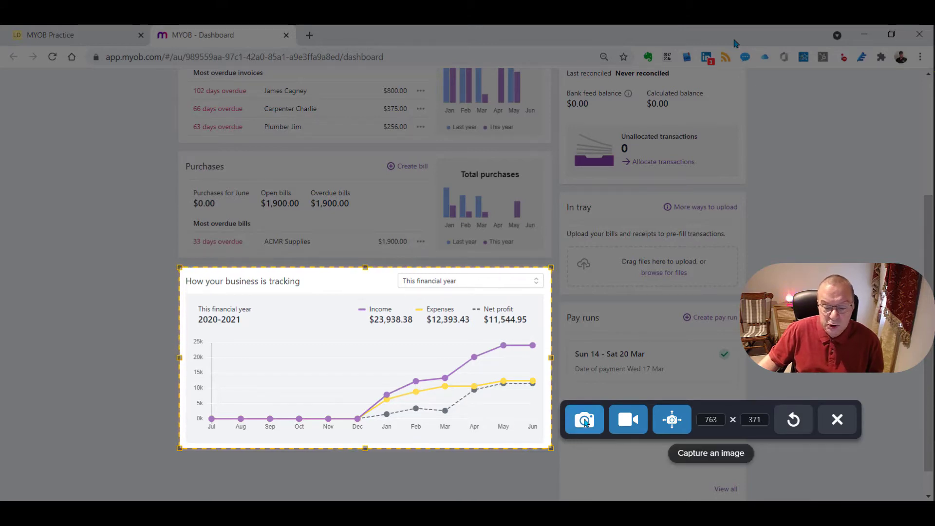
click(585, 422)
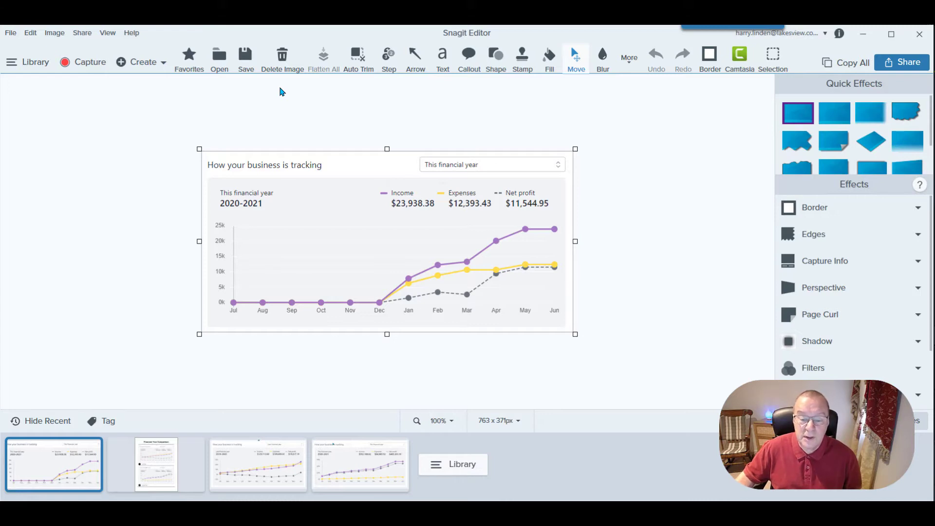
Draw an arrow pointing at the April net profit point, colour it orange and set its width to 11
click(421, 58)
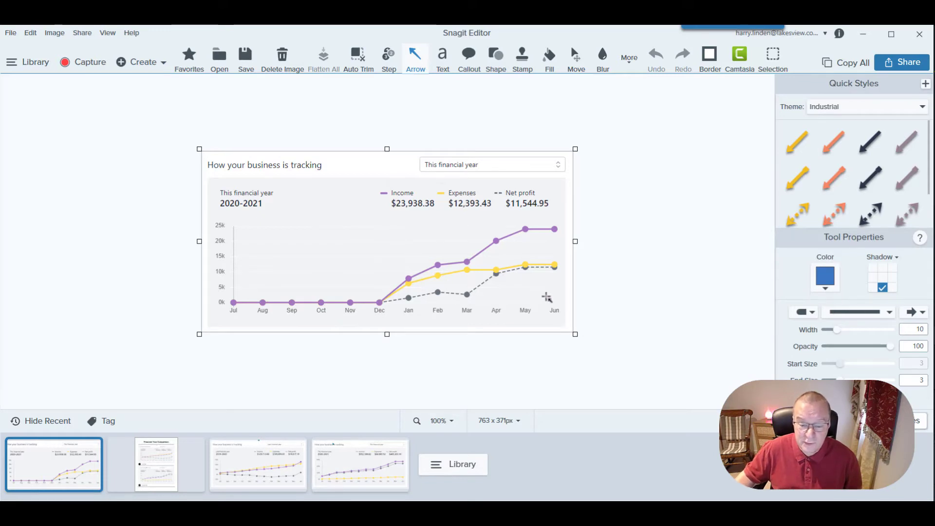
drag(550, 297, 503, 277)
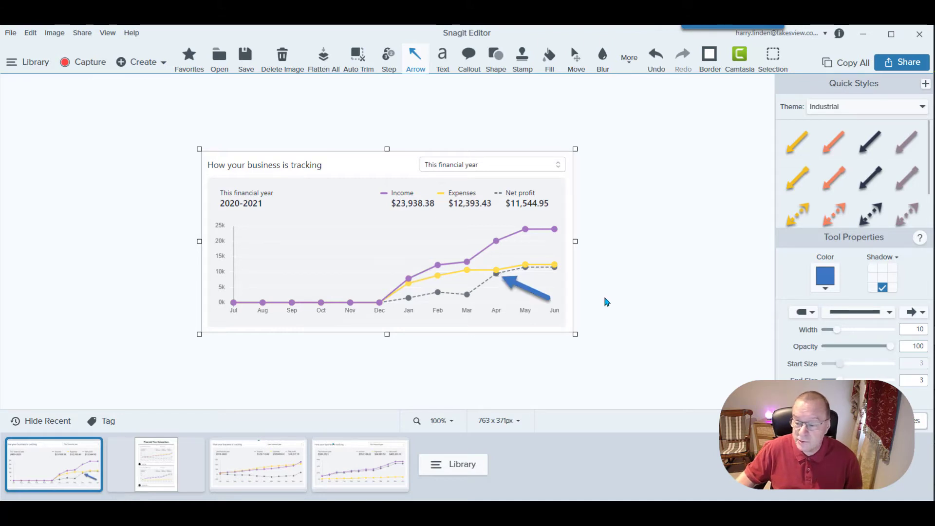
click(826, 281)
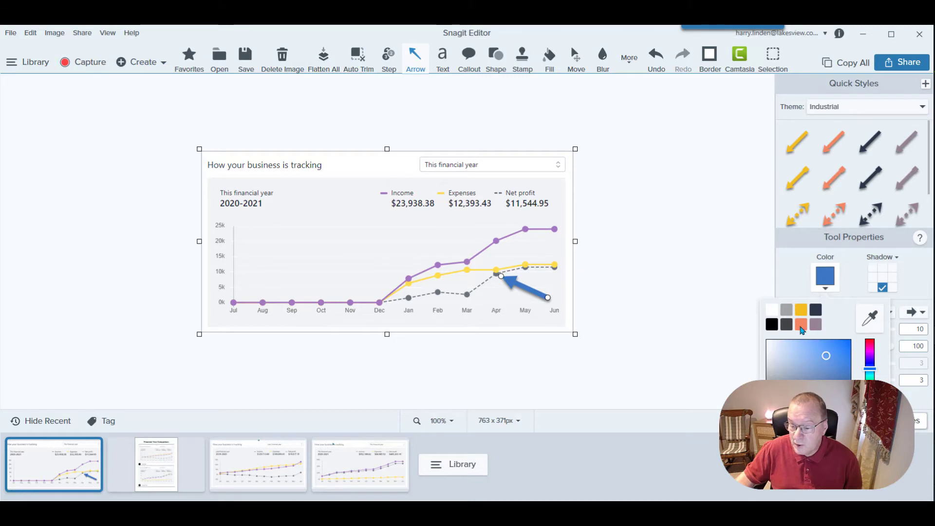
click(801, 331)
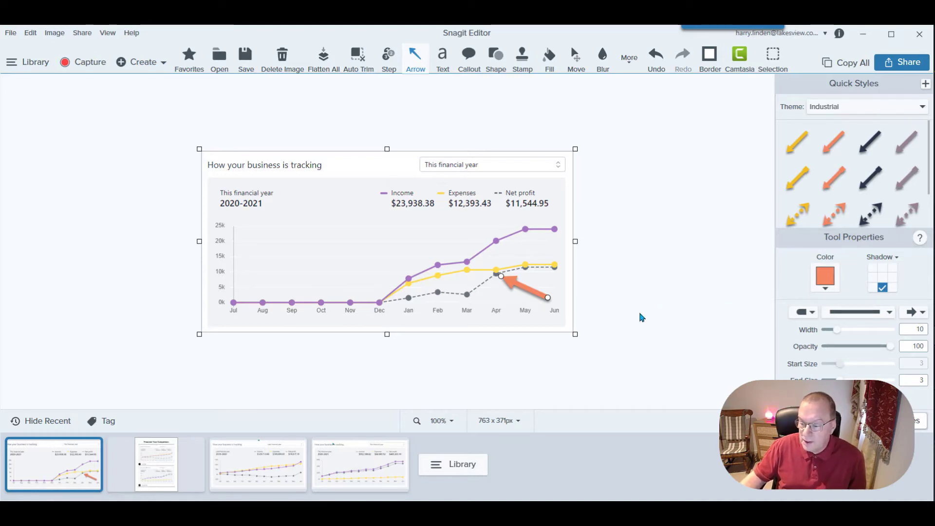
drag(838, 333, 838, 335)
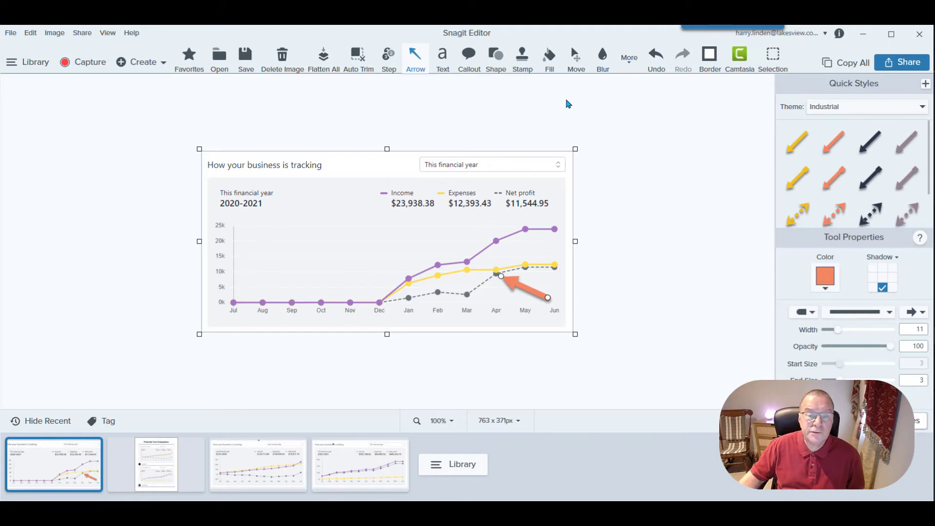
Add the text "Why?" in the empty area of the chart above September to November
click(442, 61)
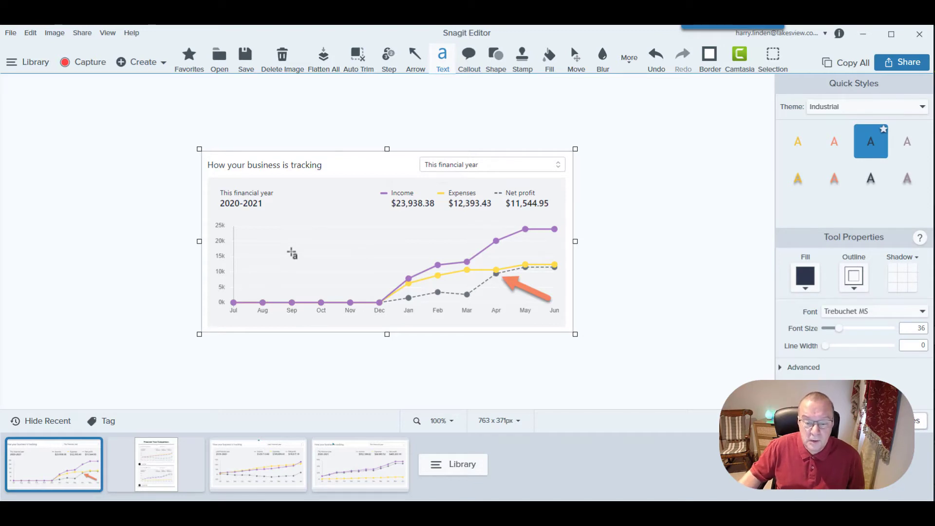
drag(291, 252, 359, 286)
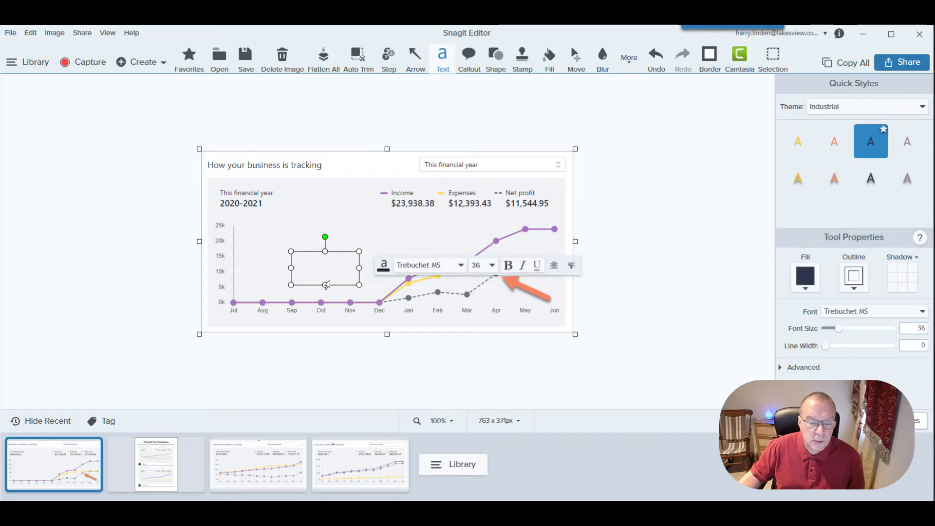
text(W)
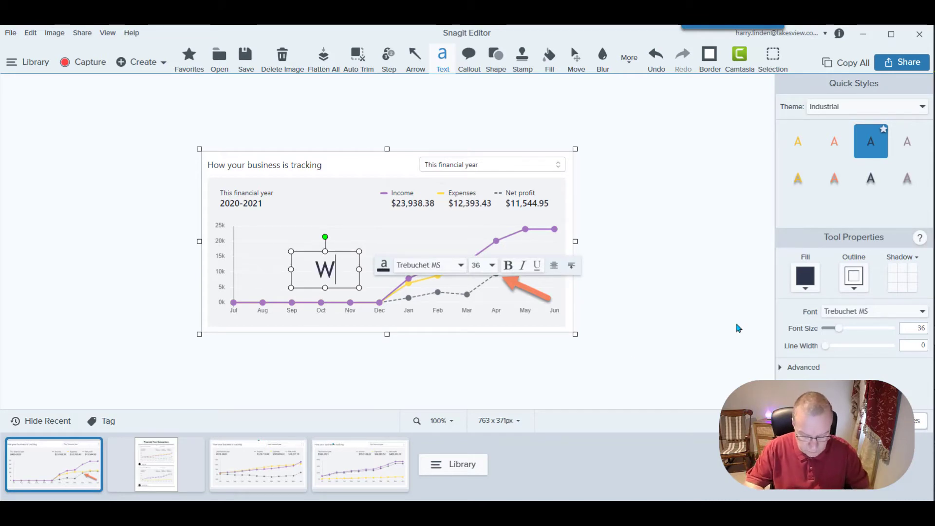
text(hy?)
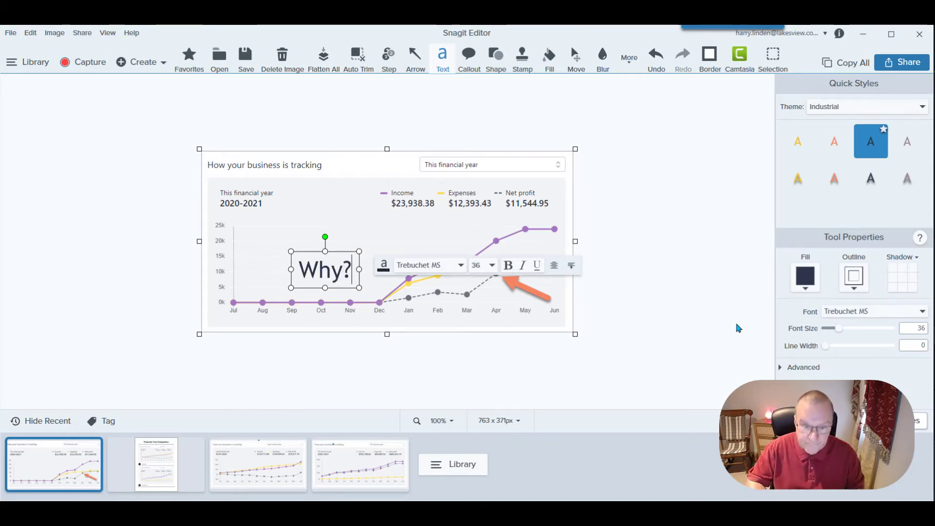
Set the "Why?" text to Tahoma size 24 and move it next to the orange arrow below the April point
click(460, 266)
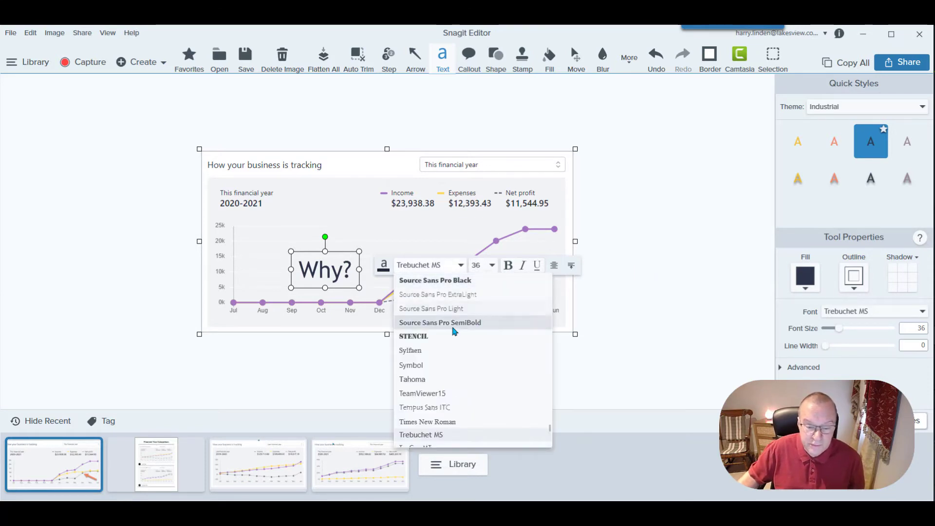
click(418, 378)
drag(353, 262, 297, 268)
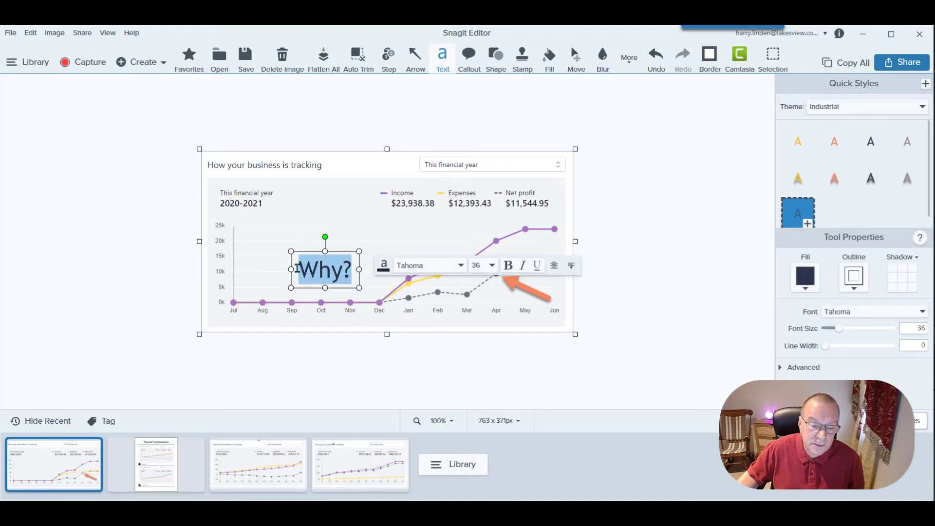
click(461, 266)
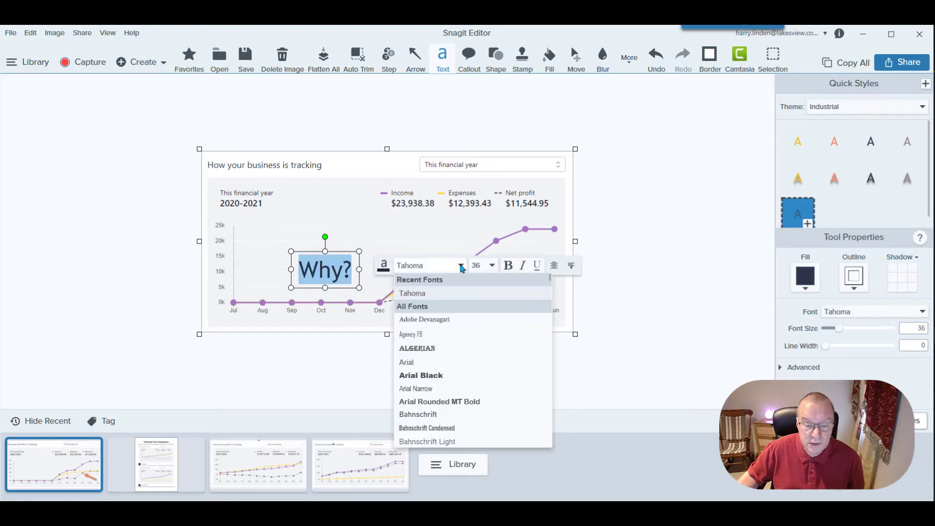
click(492, 265)
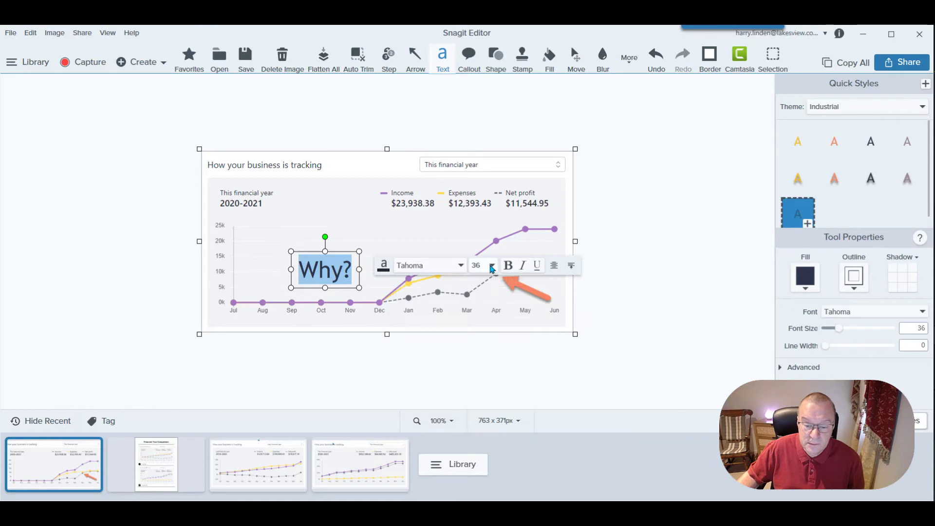
click(492, 266)
click(479, 365)
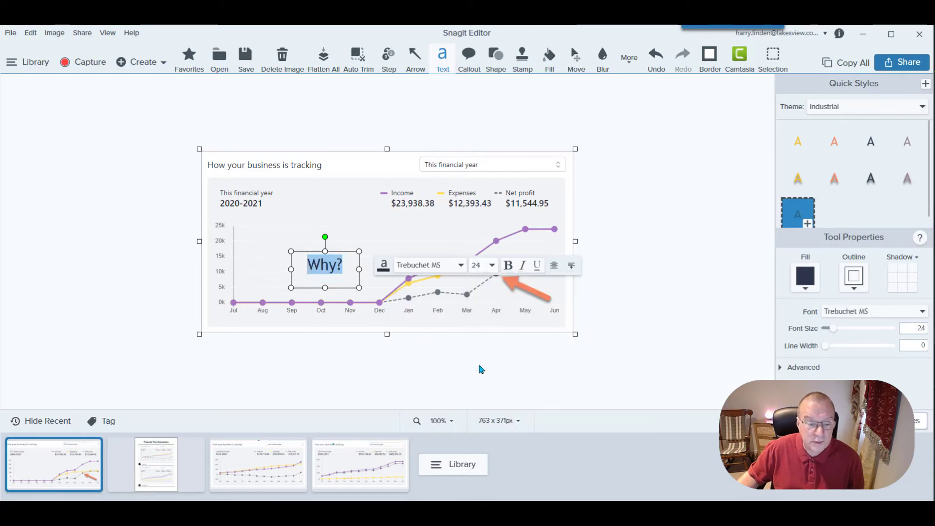
click(655, 276)
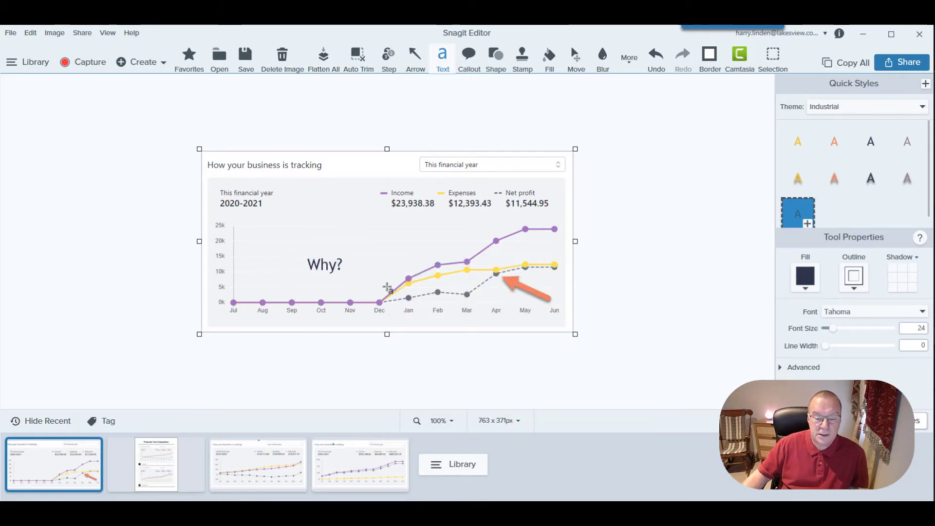
drag(333, 265, 493, 301)
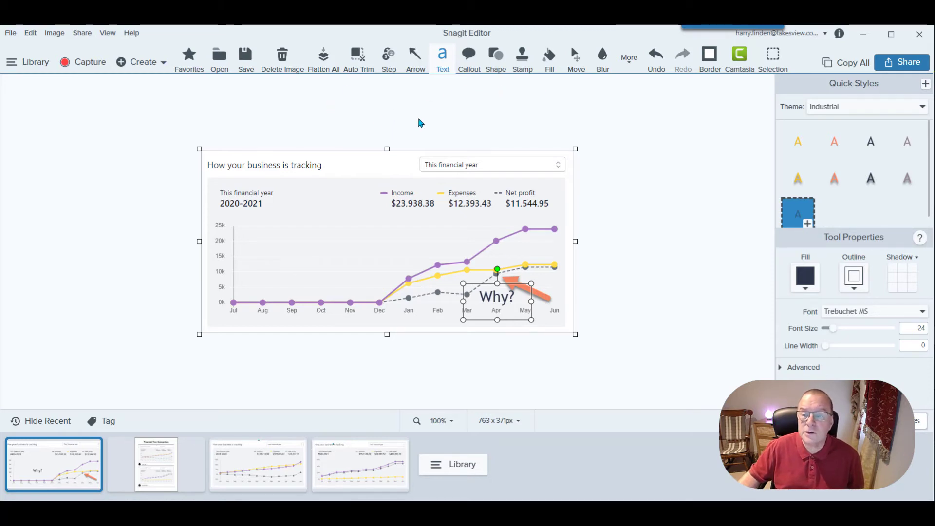
Draw a callout box over the chart's upper middle with its arrow pointing near the April data points
click(630, 59)
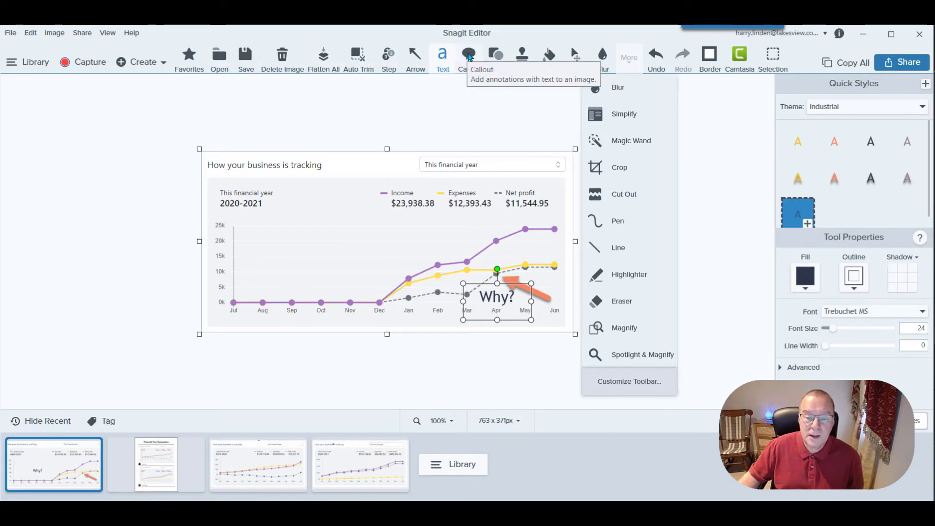
click(469, 55)
click(468, 54)
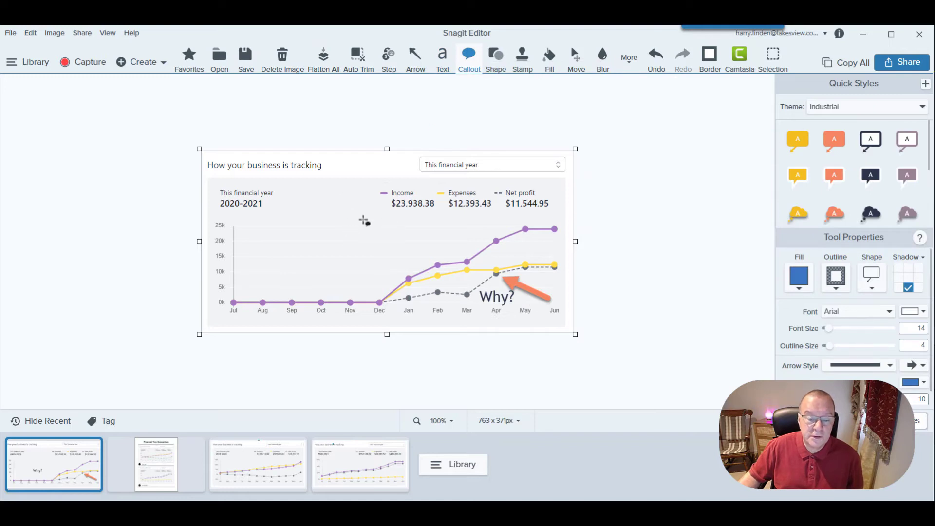
drag(489, 254, 266, 178)
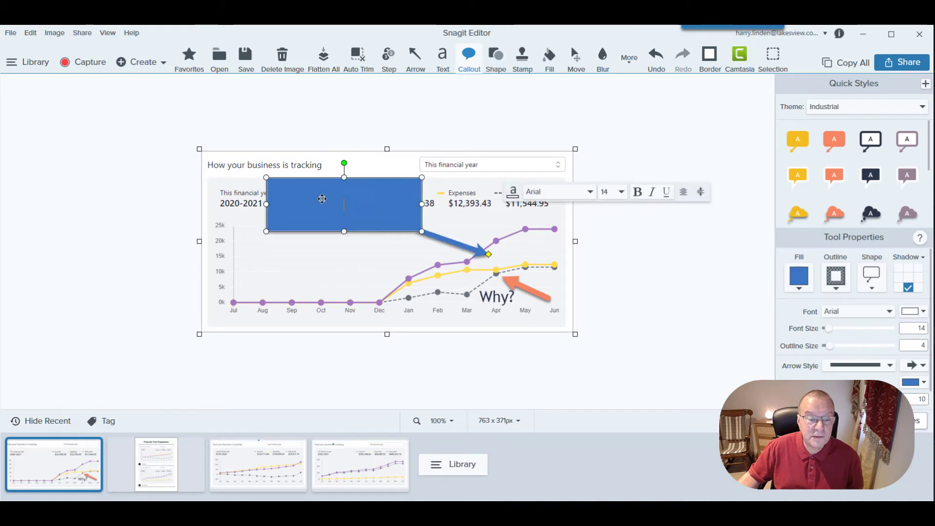
Colour the callout's arrow pale blue-grey (#CFD9E6) and save that colour to My Colors
click(910, 383)
click(816, 251)
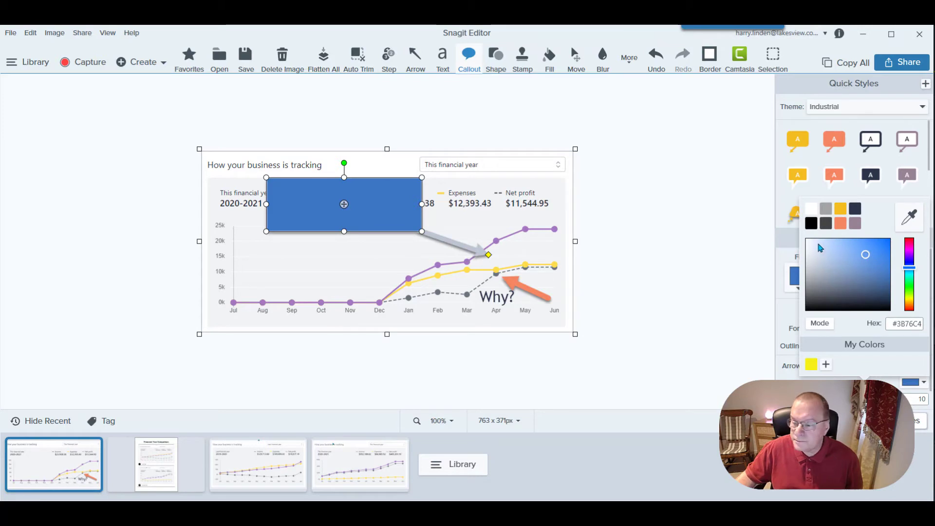
click(822, 253)
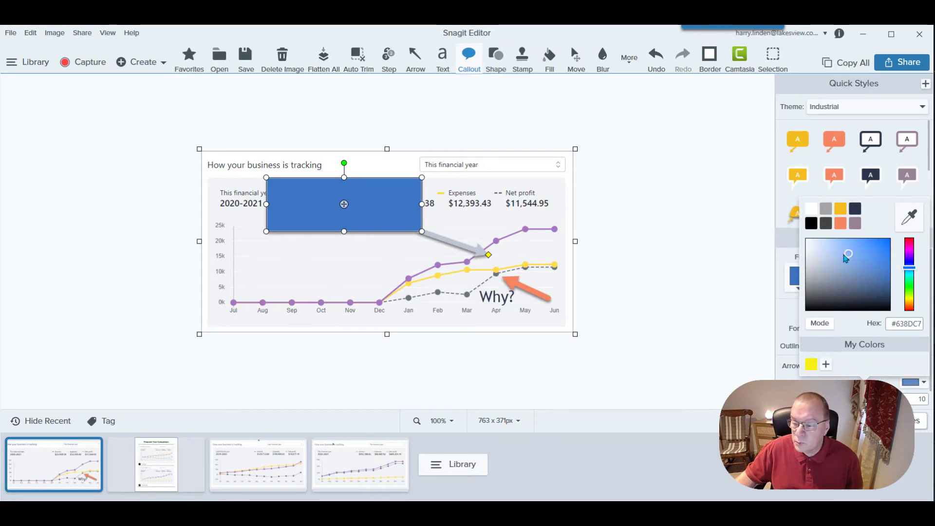
drag(820, 252, 813, 246)
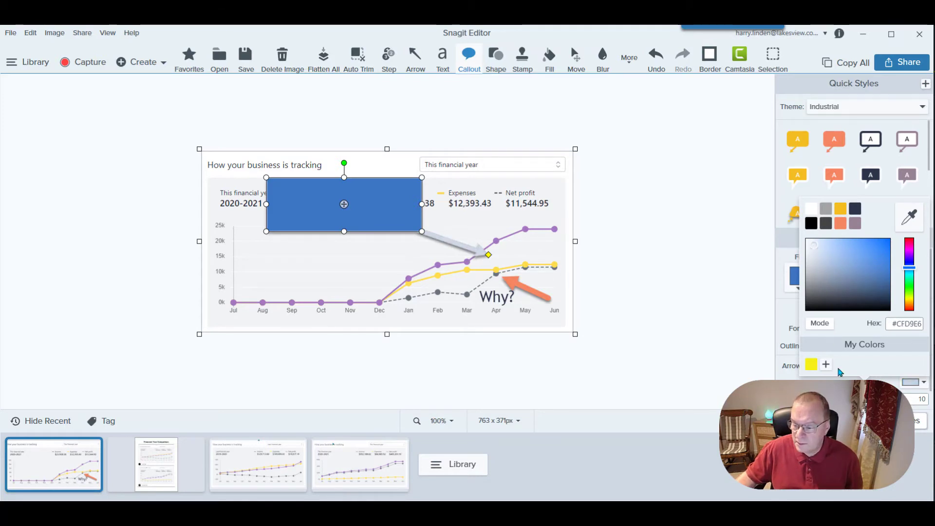
click(825, 364)
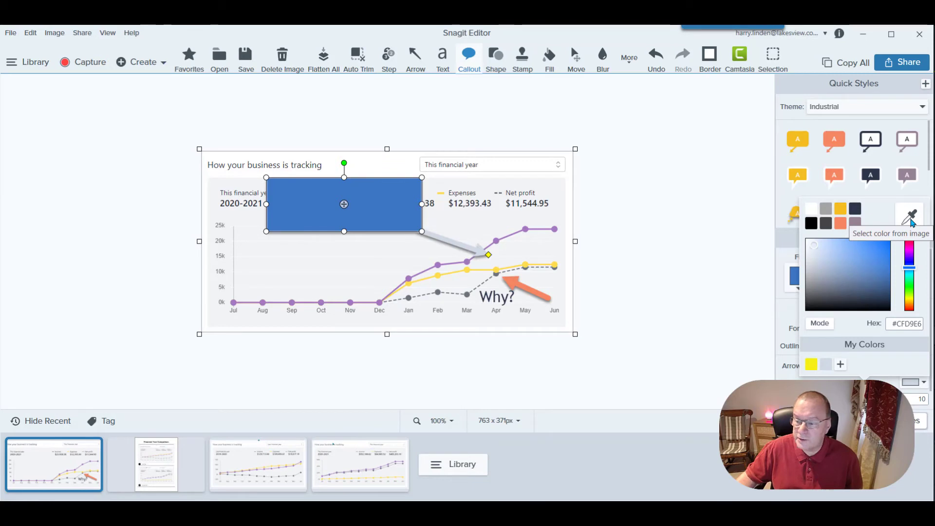
click(717, 311)
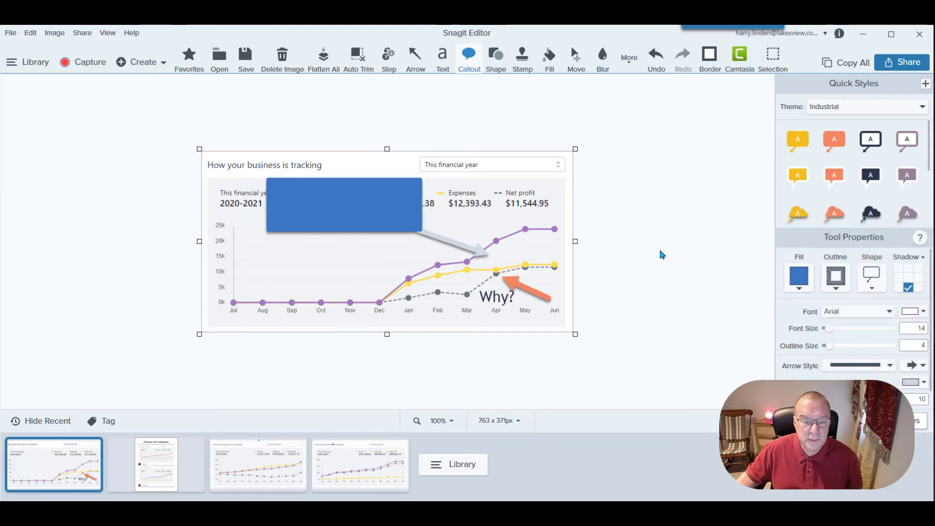
Change the callout box's fill to a light blue-grey
click(799, 278)
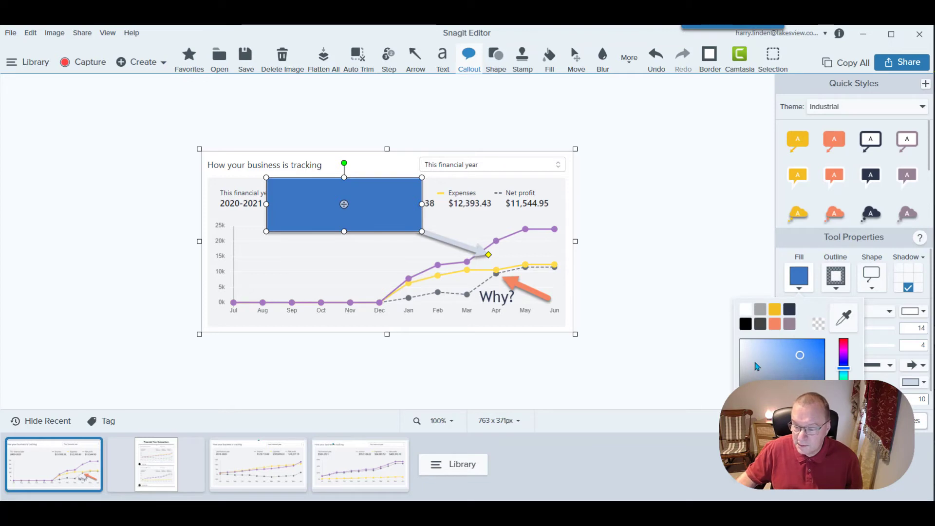
drag(801, 358, 750, 347)
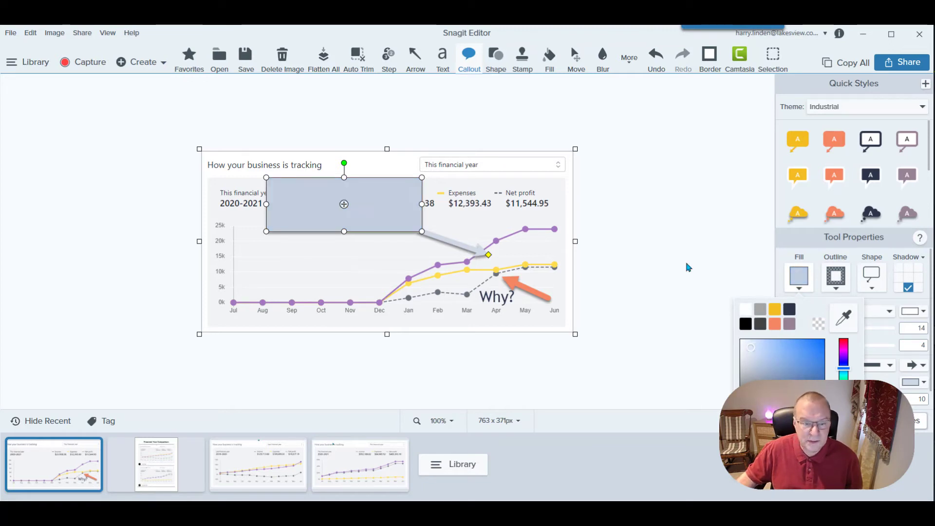
click(692, 216)
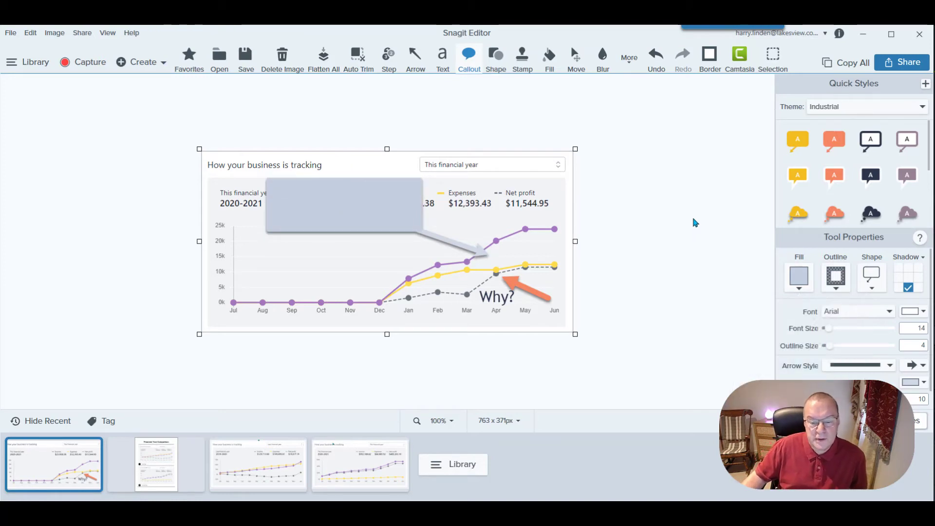
Enter the text "Why" in the callout box
double_click(340, 206)
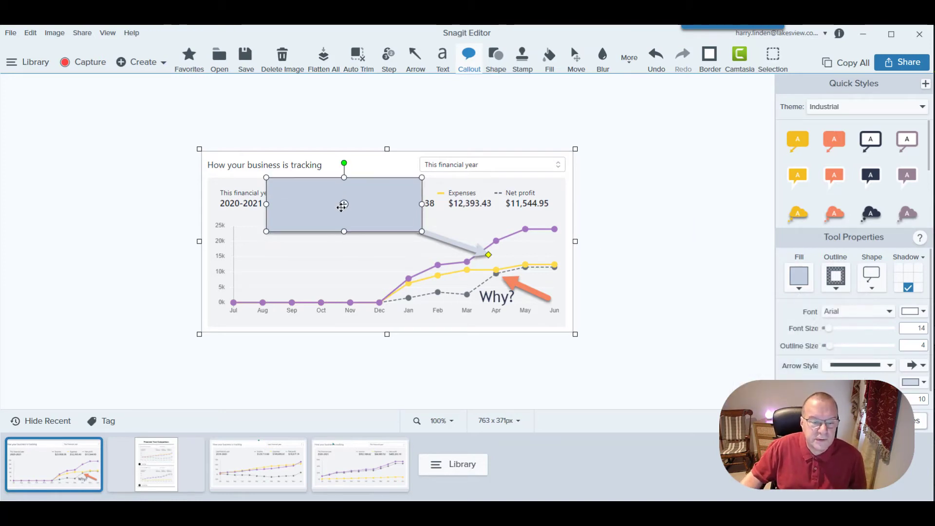
text(Why)
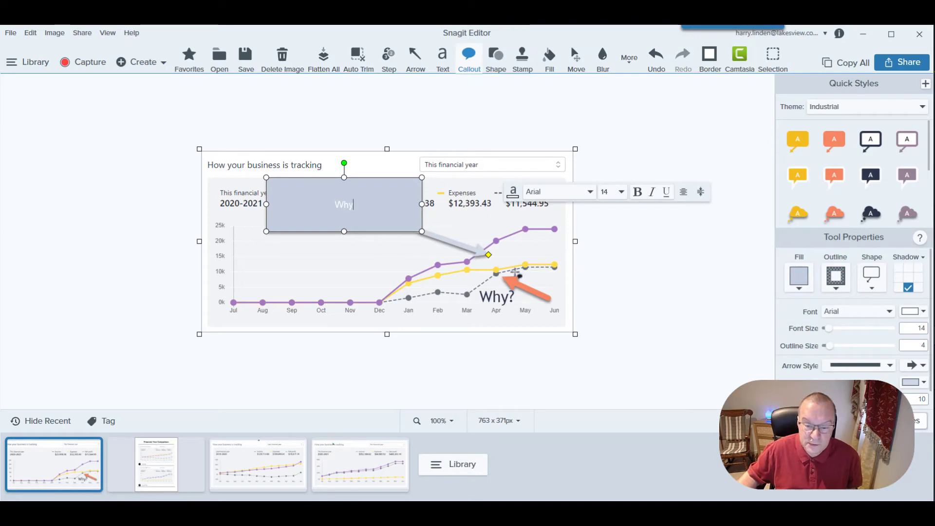
click(634, 255)
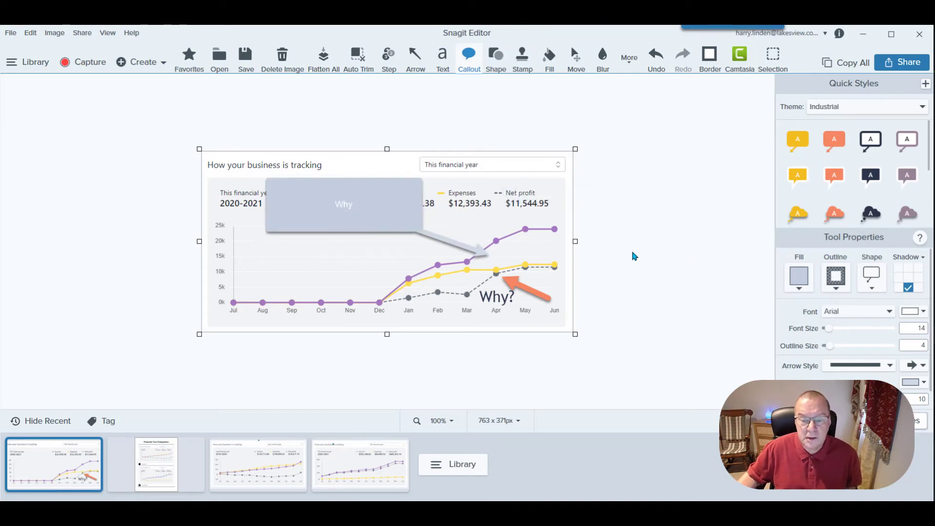
Lower the callout arrow's tip to the April net profit point
click(384, 220)
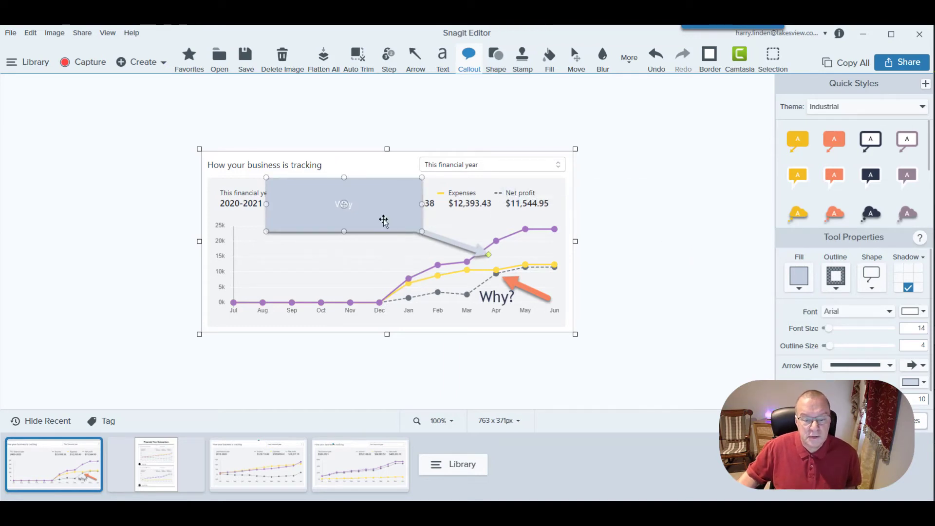
click(482, 253)
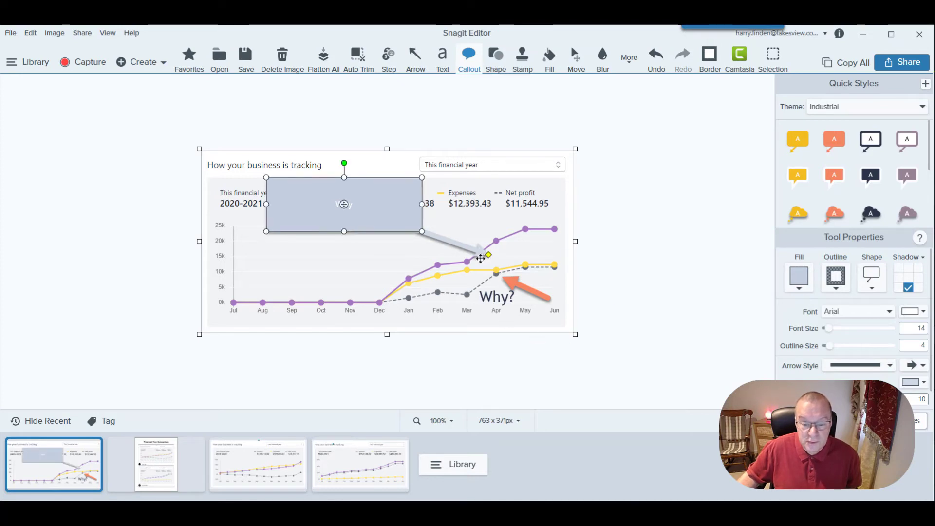
drag(487, 254, 489, 275)
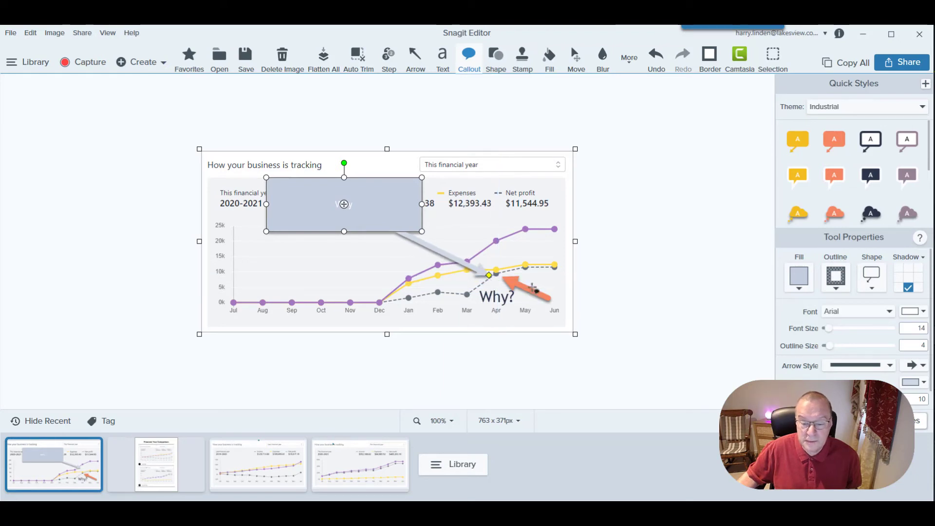
Delete the separate "Why?" text and the orange arrow below the April point
click(497, 297)
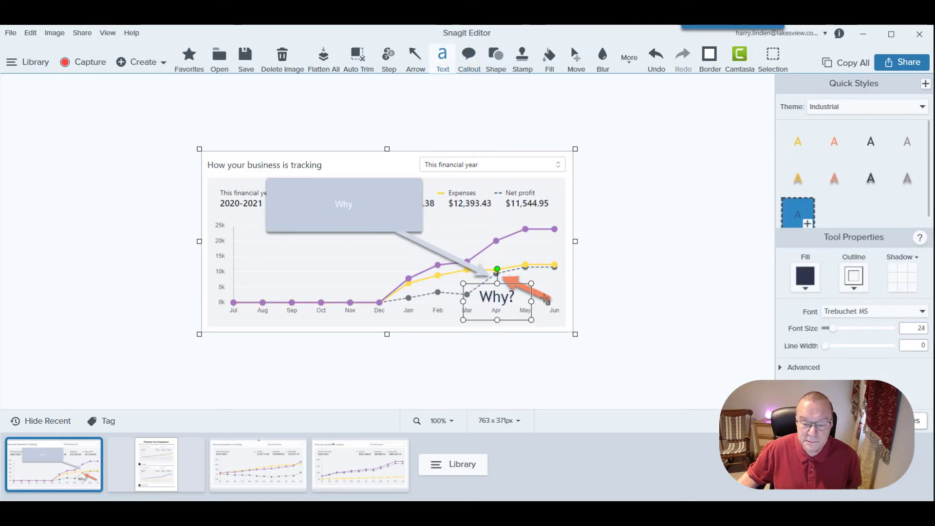
key(Delete)
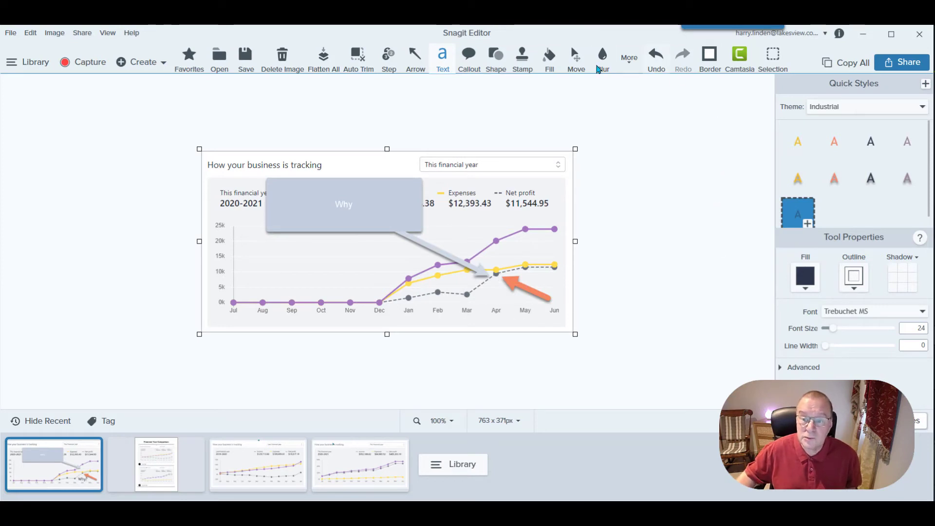
click(576, 58)
click(527, 295)
key(Delete)
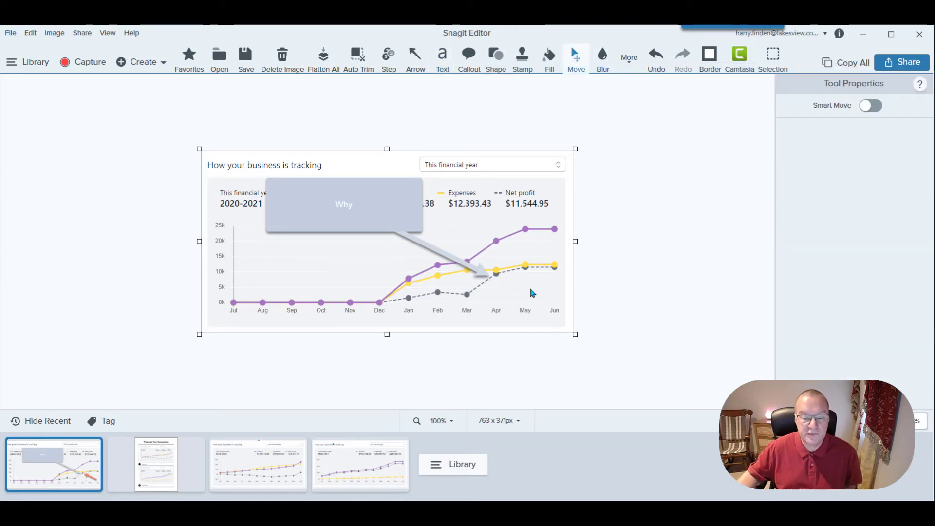
Move the callout left to uncover the Income legend and point its arrow back at the April expenses and net profit points
drag(368, 198, 316, 204)
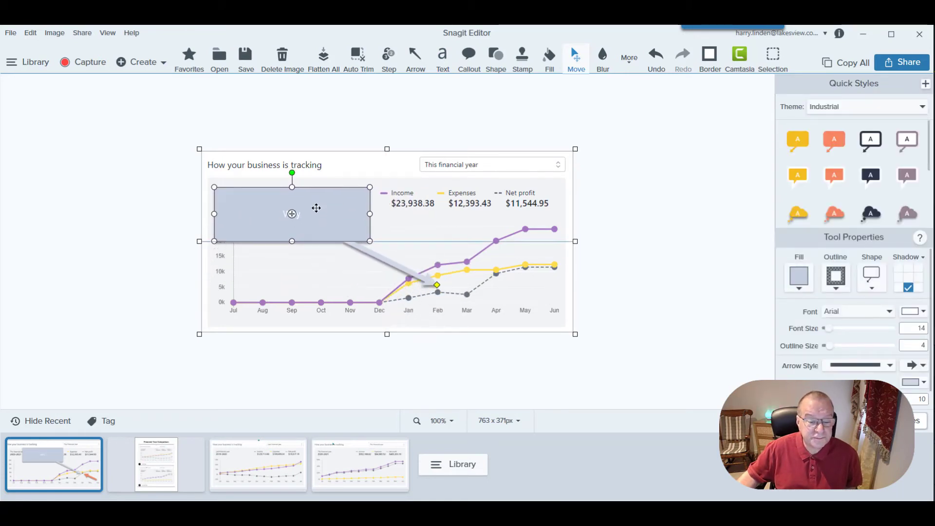
drag(437, 287, 493, 271)
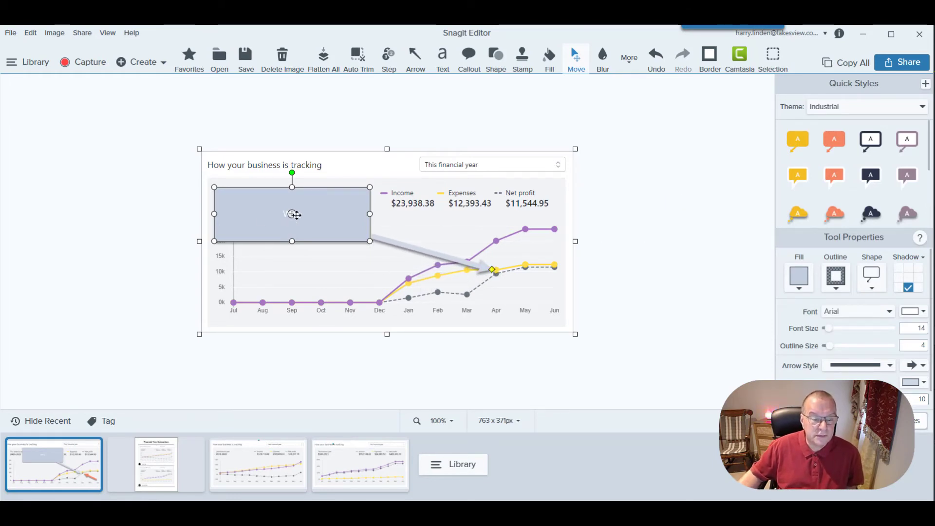
Make the callout's "Why" text bold and set its size to 28
click(295, 214)
double_click(296, 214)
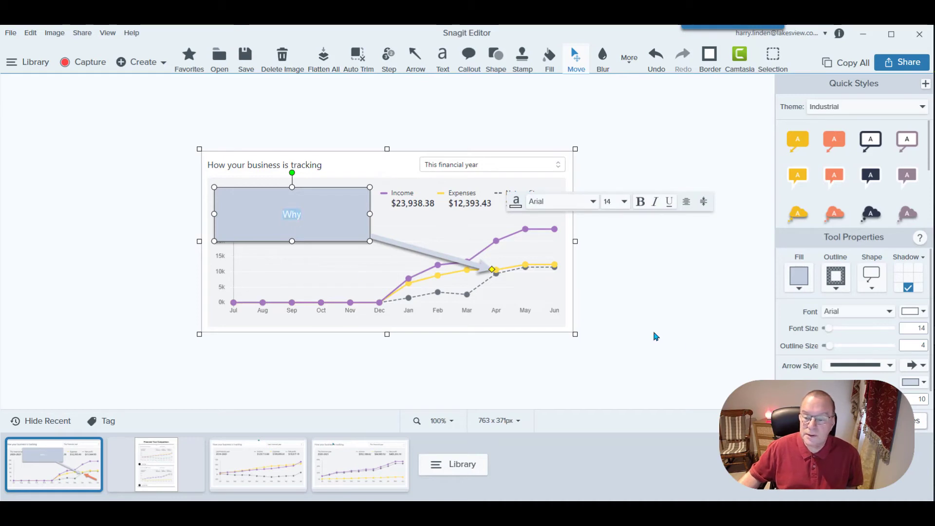
click(641, 201)
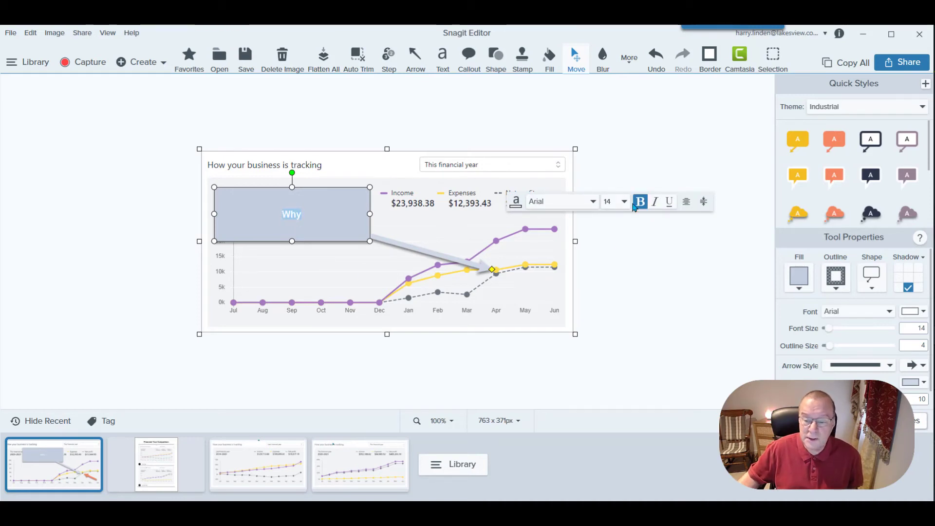
click(623, 202)
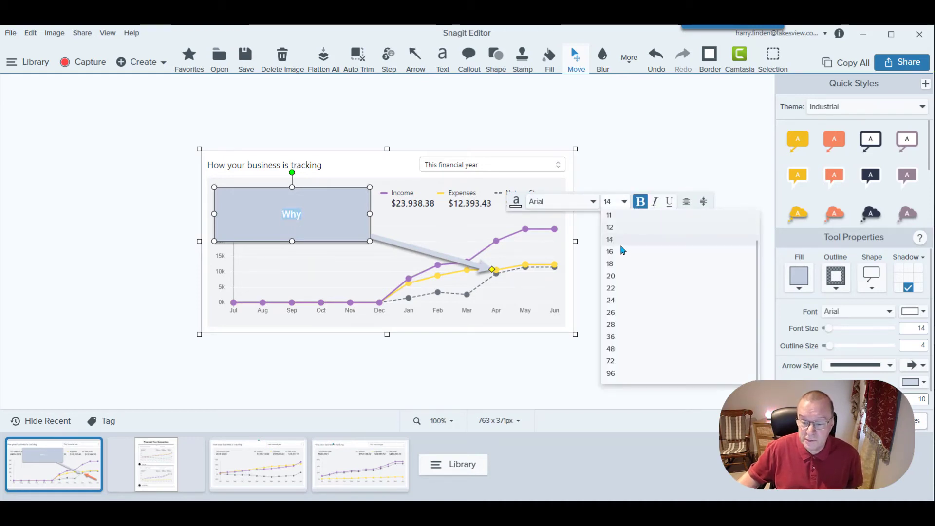
click(616, 326)
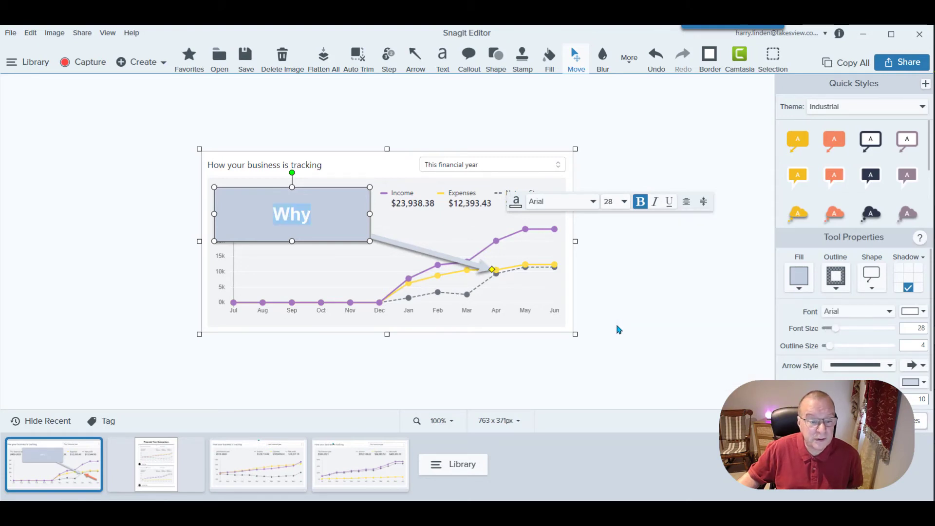
click(638, 284)
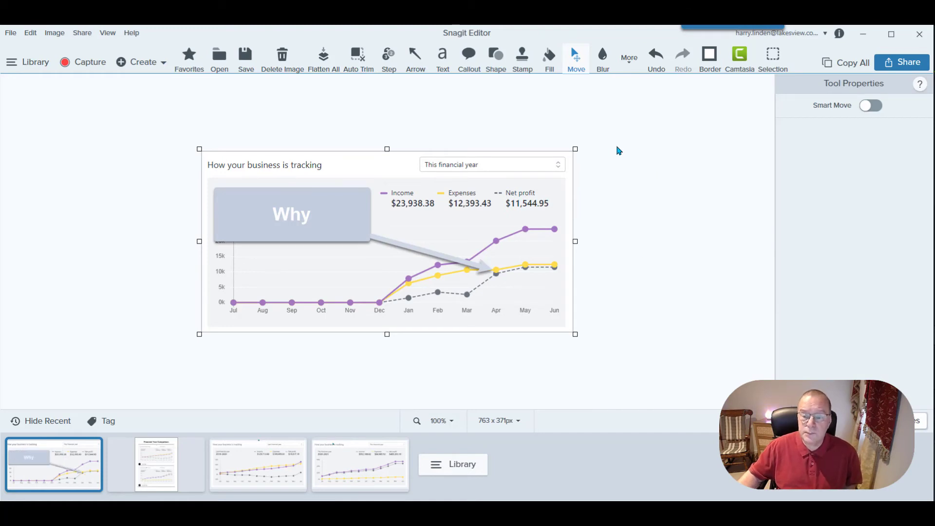
Apply a grey border of width 15 around the whole image
click(710, 56)
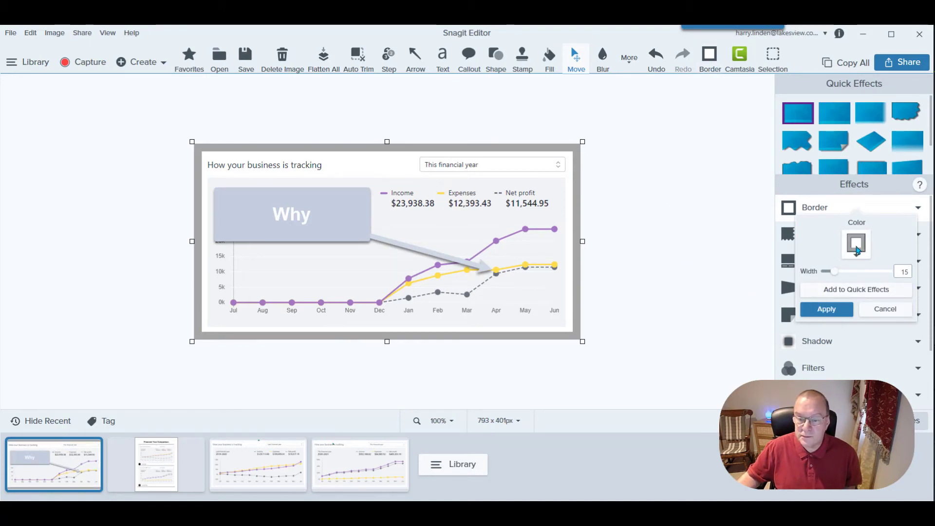
click(834, 309)
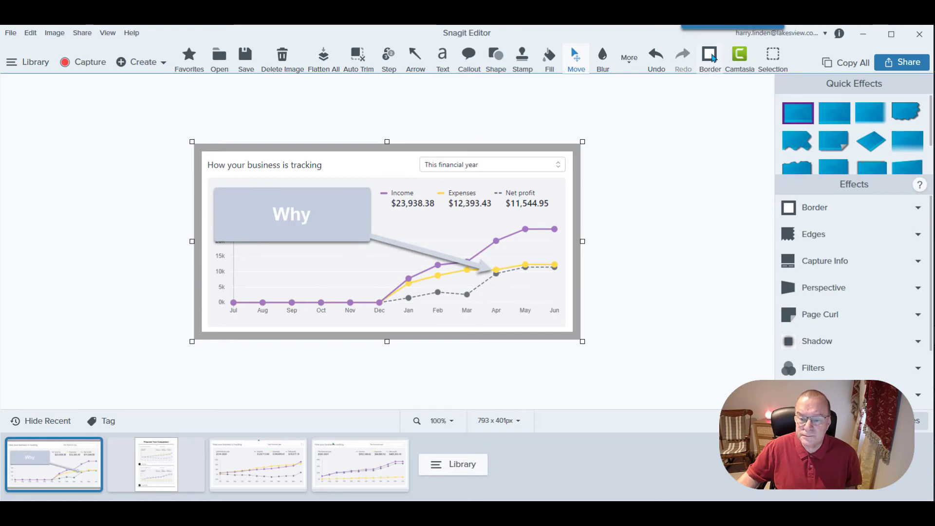
Try to remove the border by applying a width of 0, and undo the border already applied
click(710, 56)
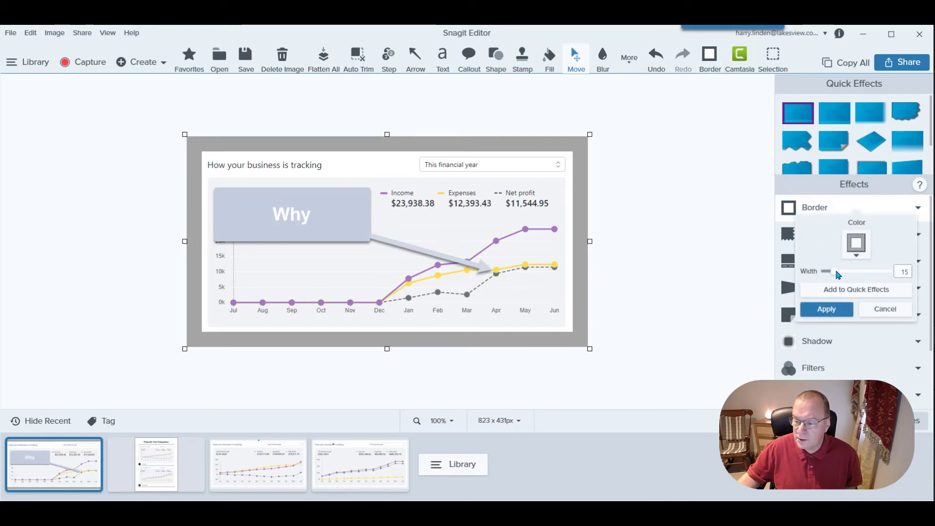
drag(833, 275, 819, 274)
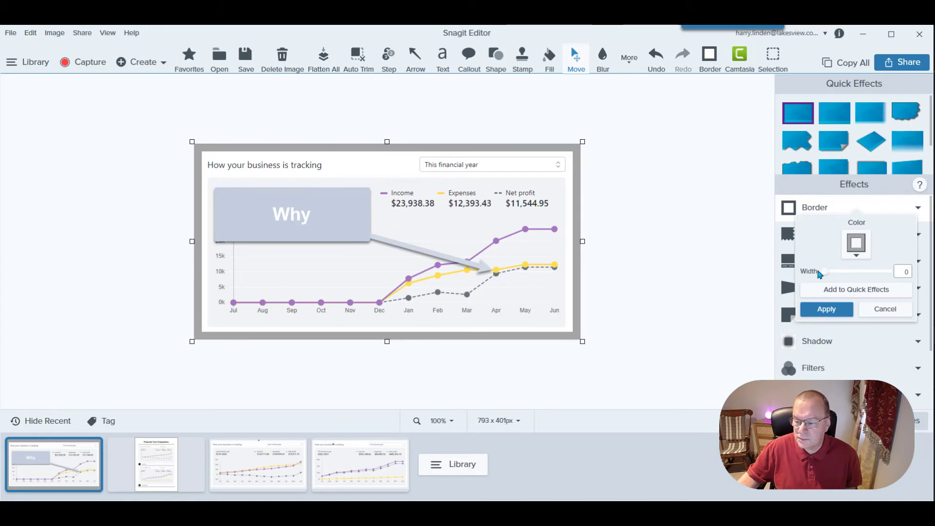
click(811, 309)
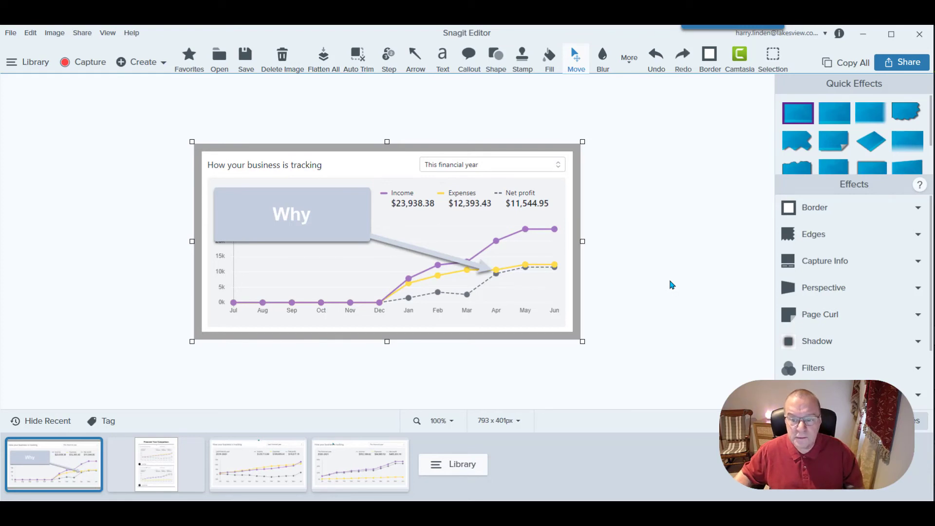
key(ctrl+z)
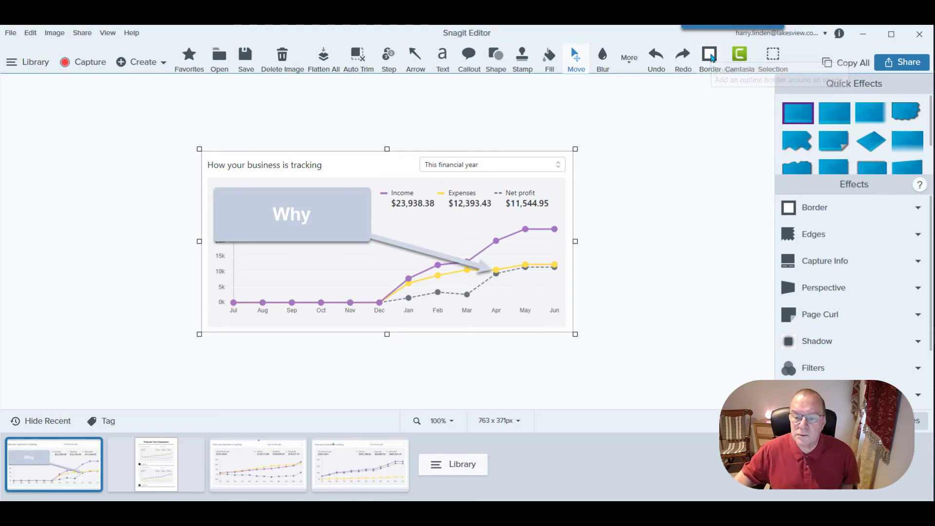
Apply a grey border of width 5 around the whole annotated chart image
click(710, 58)
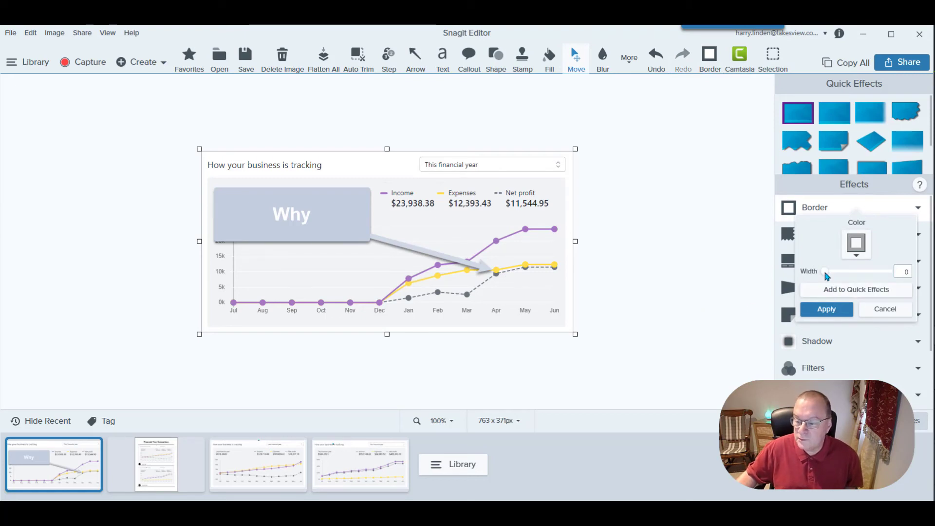
drag(827, 277, 832, 277)
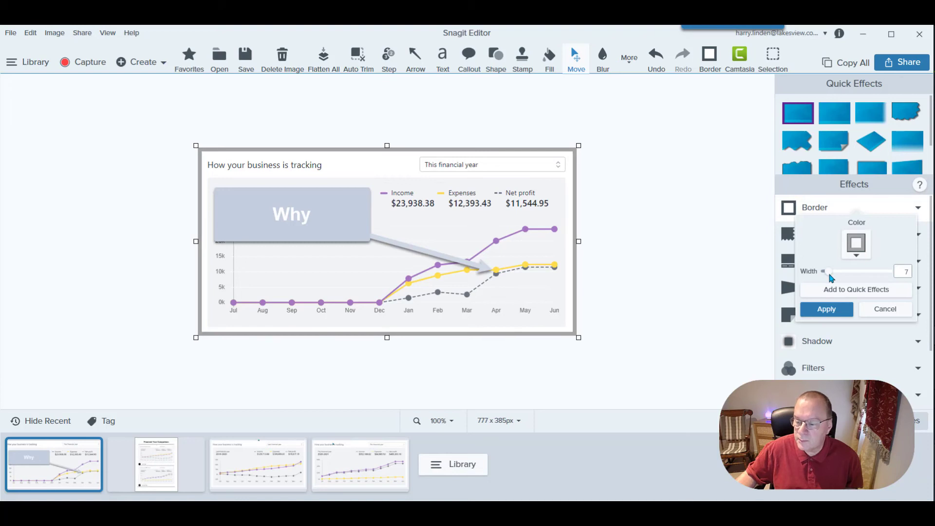
double_click(900, 271)
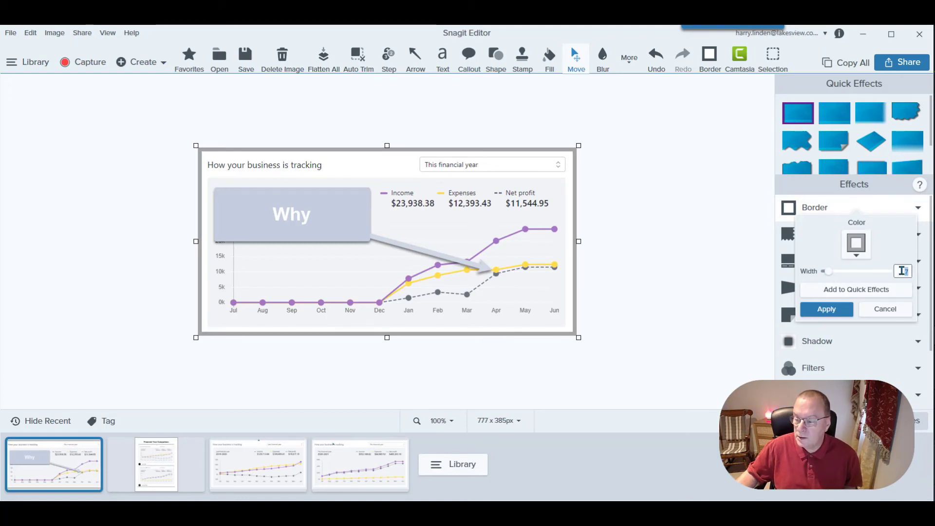
text(5)
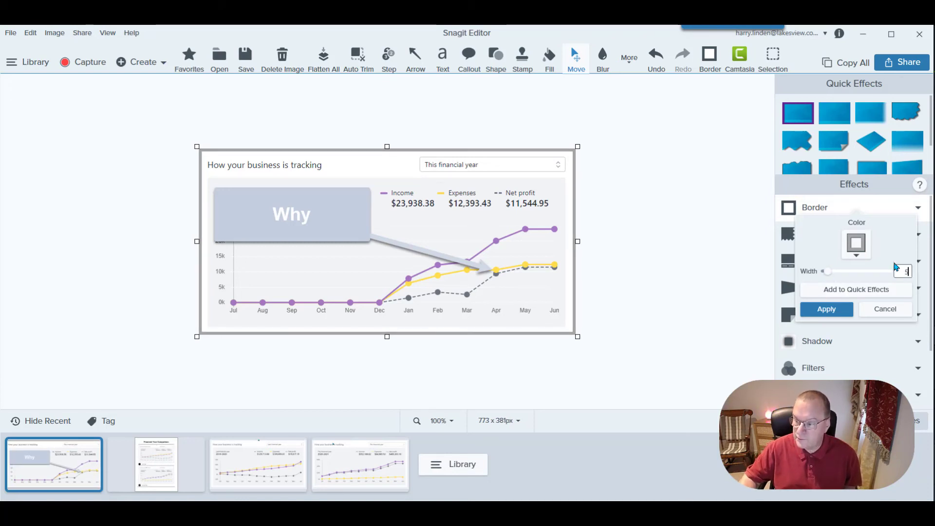
key(Tab)
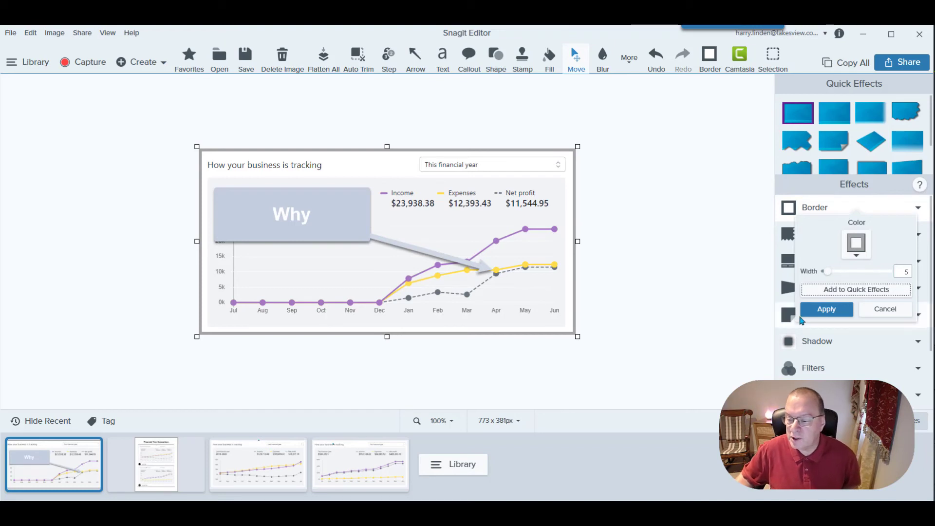
click(837, 310)
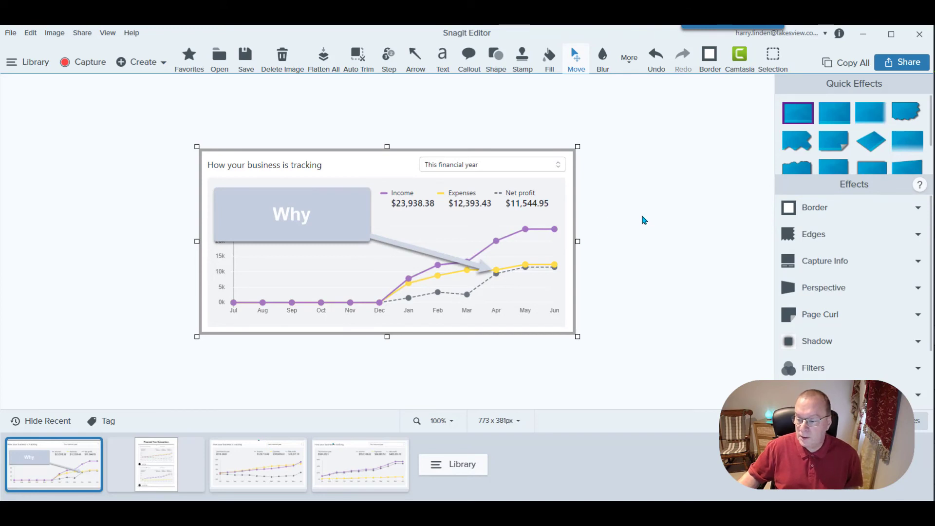
click(812, 343)
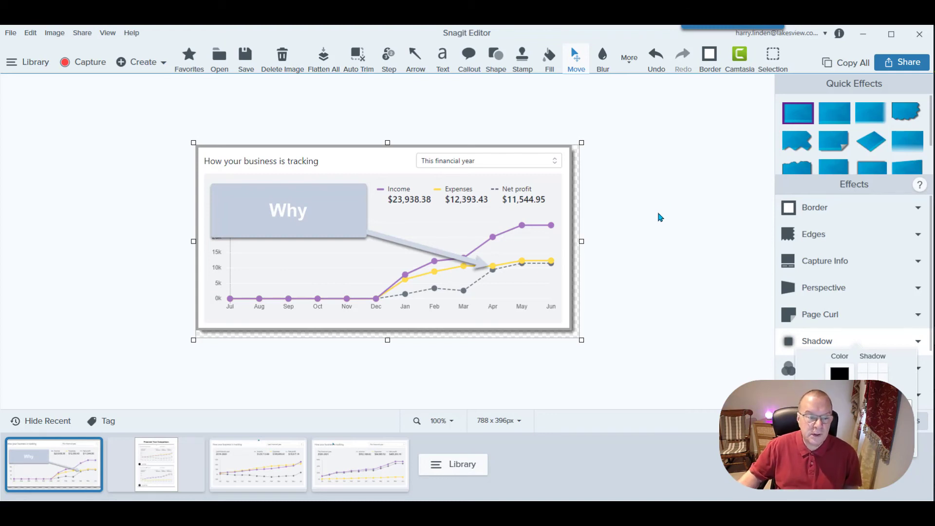
click(10, 33)
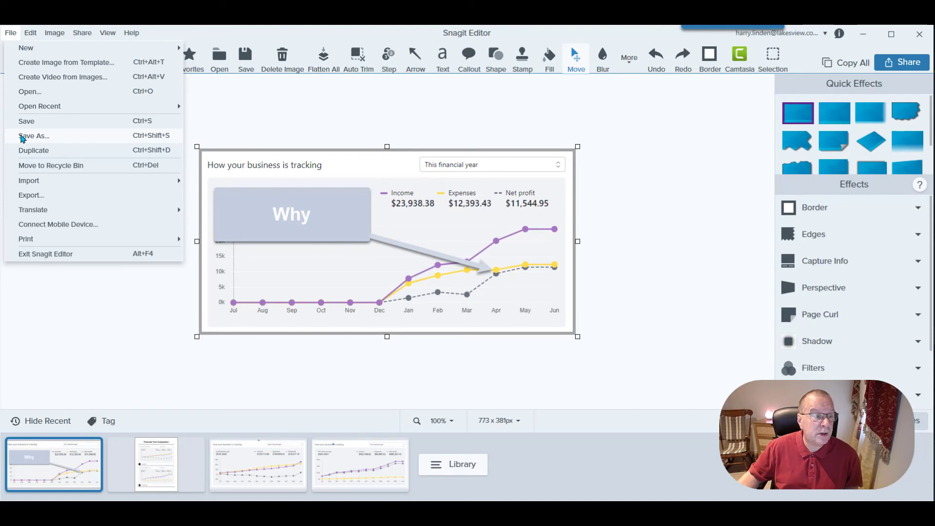
mouse_move(28, 38)
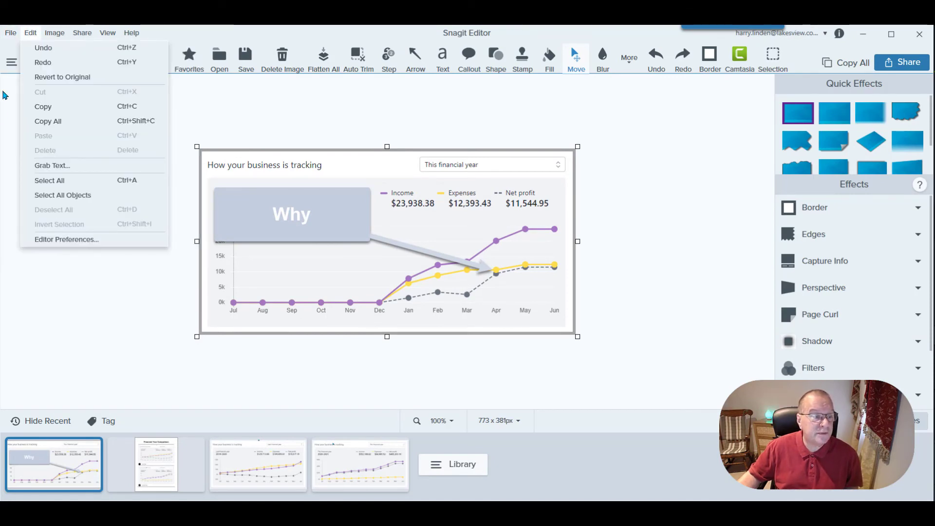
click(653, 184)
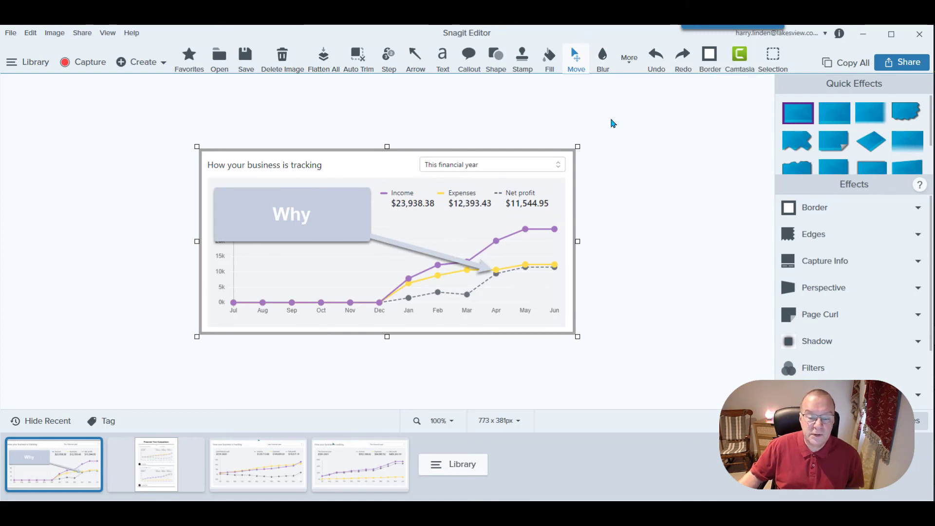
Blur the dollar amounts under the Income, Expenses and Net profit labels in the chart legend
click(604, 55)
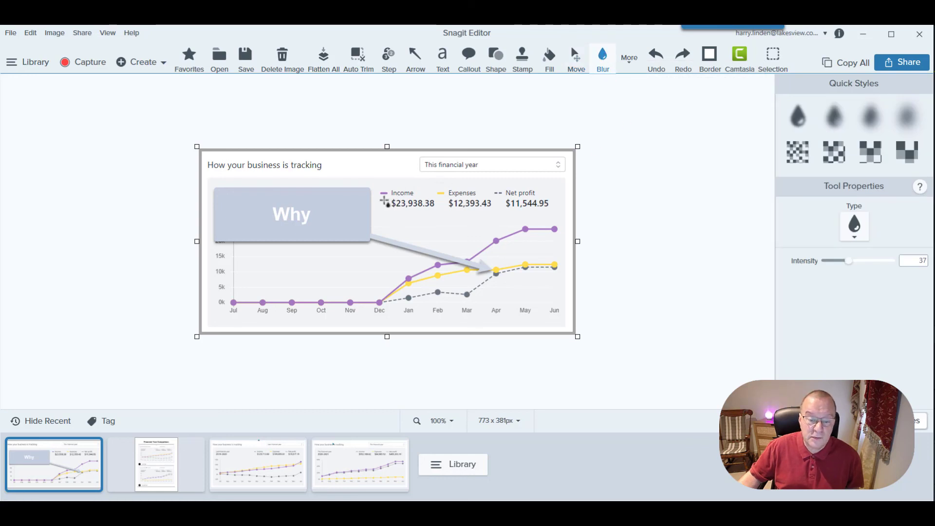
drag(383, 196, 555, 211)
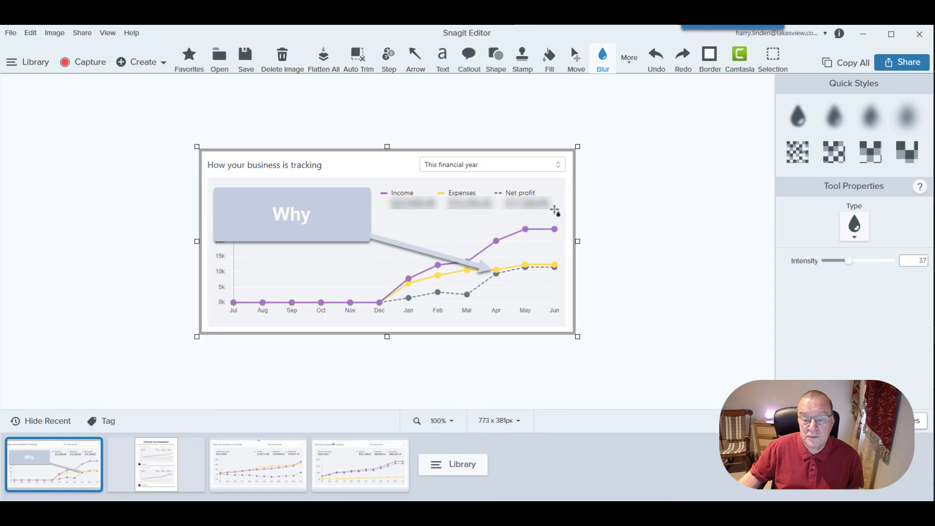